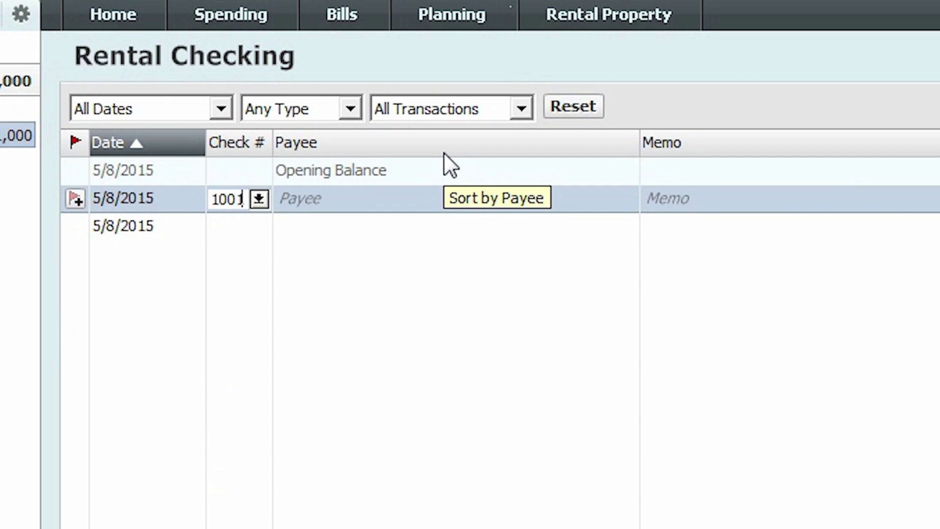
Enter Jim's Cleaners as the payee of check 1001 with the memo "Prepare rental property for tenant"
key(Tab)
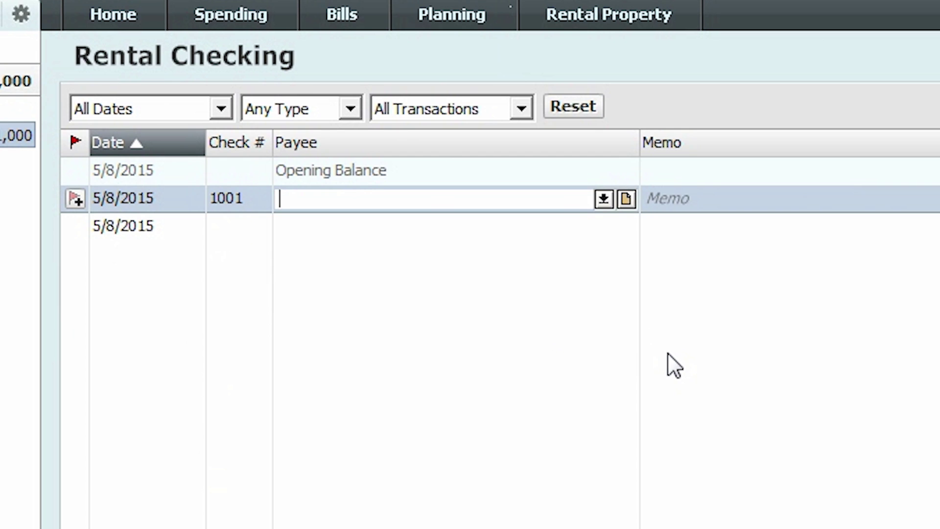
text(Jim's Cleaners)
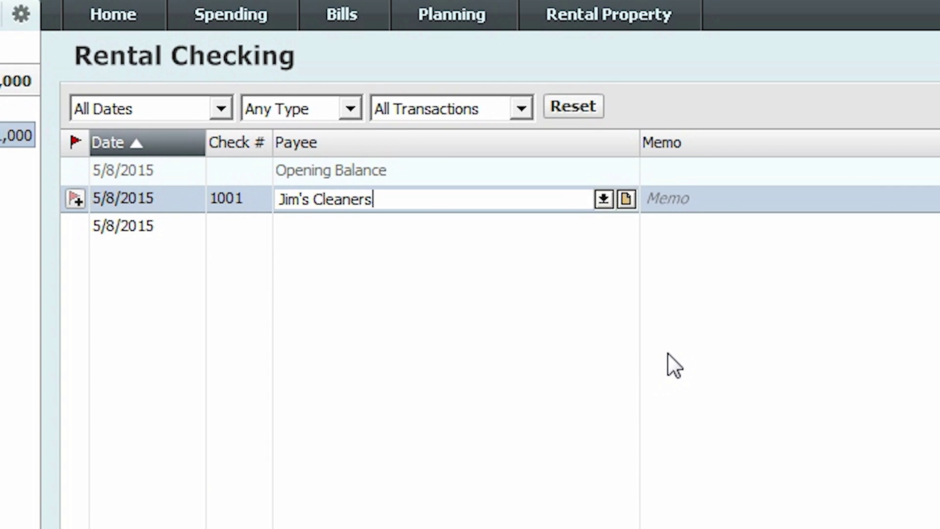
key(Tab)
text(P)
key(BackSpace)
text(Prepar)
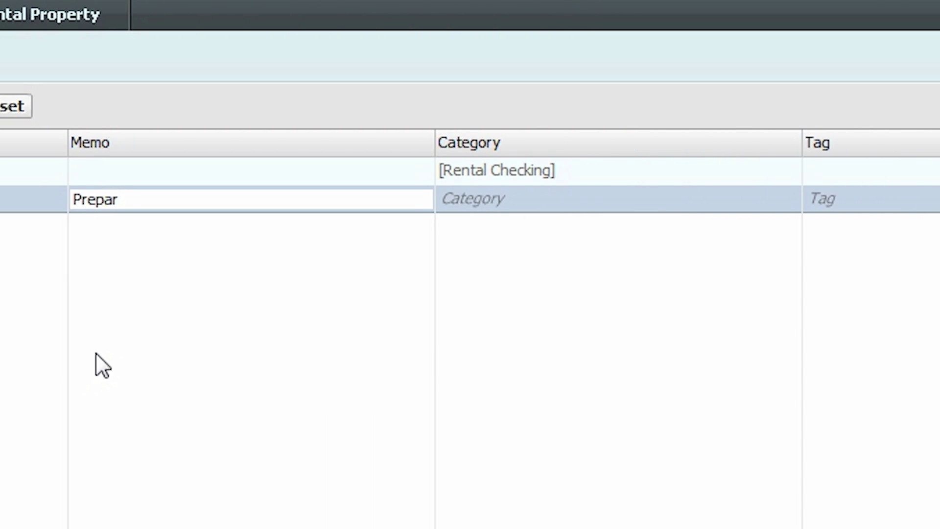
text(e rental property for tenant)
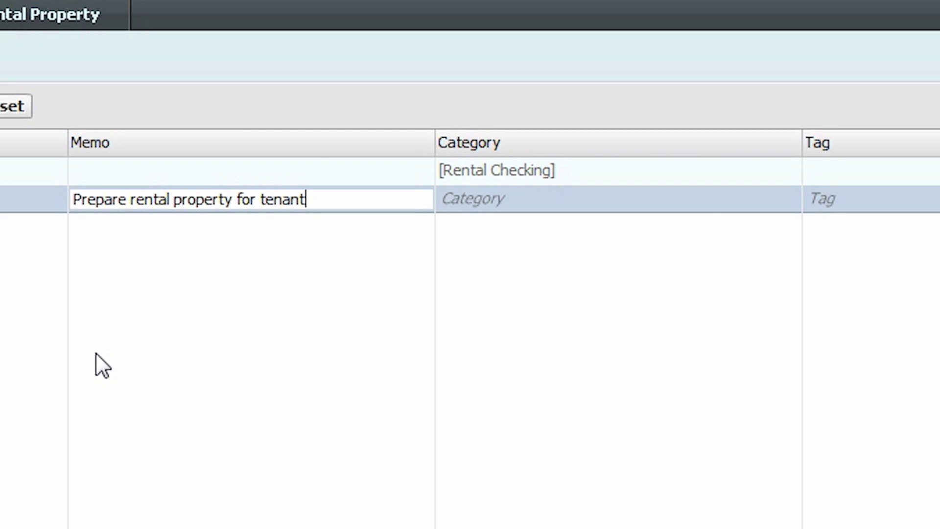
Assign the rental property expense category Cleaning and Maintenance (Rental) to the Jim's Cleaners check
click(511, 199)
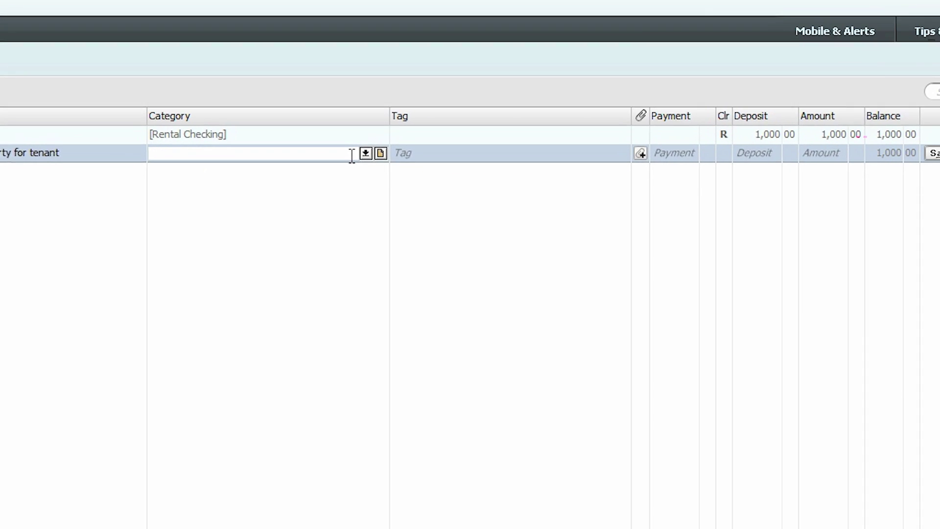
click(347, 151)
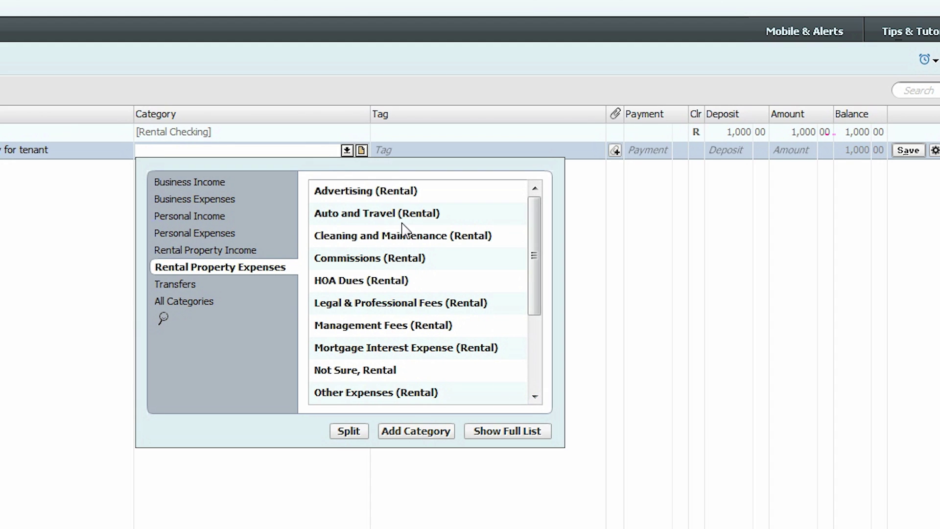
click(390, 239)
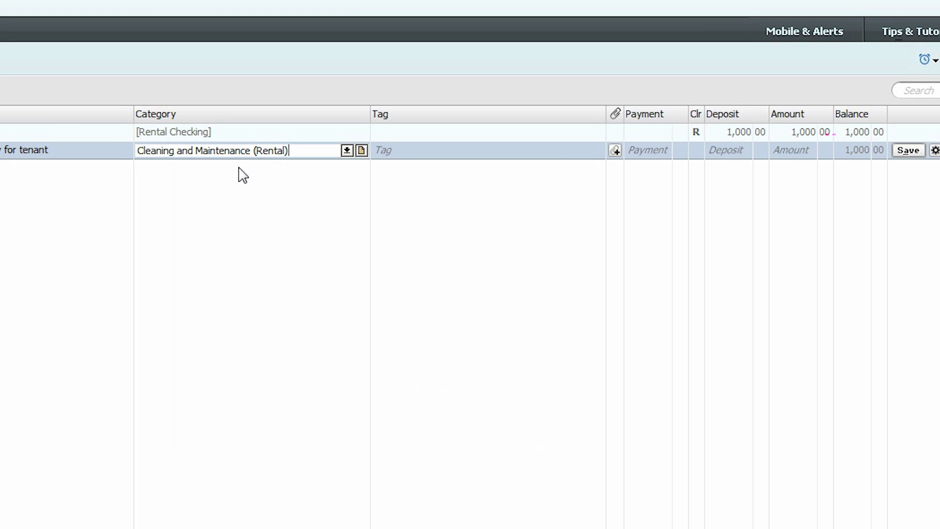
Assign a new tag Property 1, described as "My first investment property!", and save the Jim's Cleaners check with a payment of 50
click(398, 152)
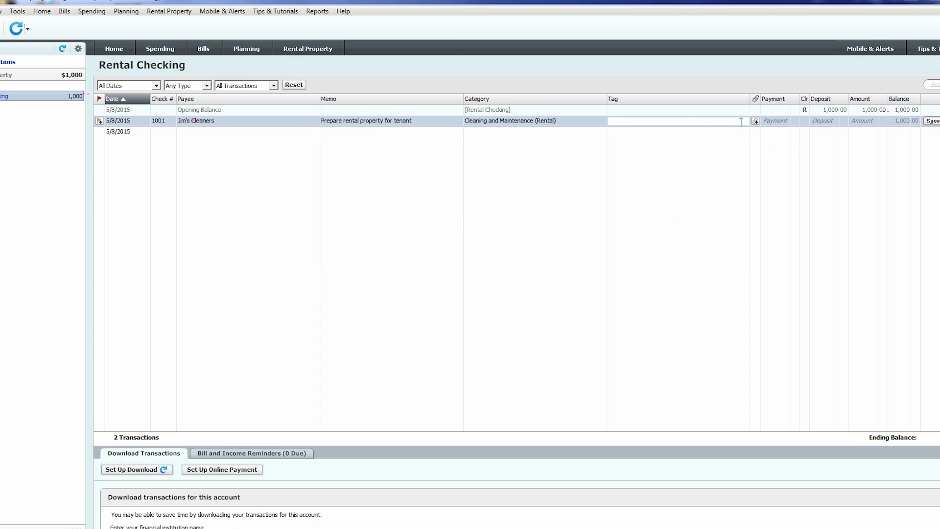
text(Property 1)
key(Tab)
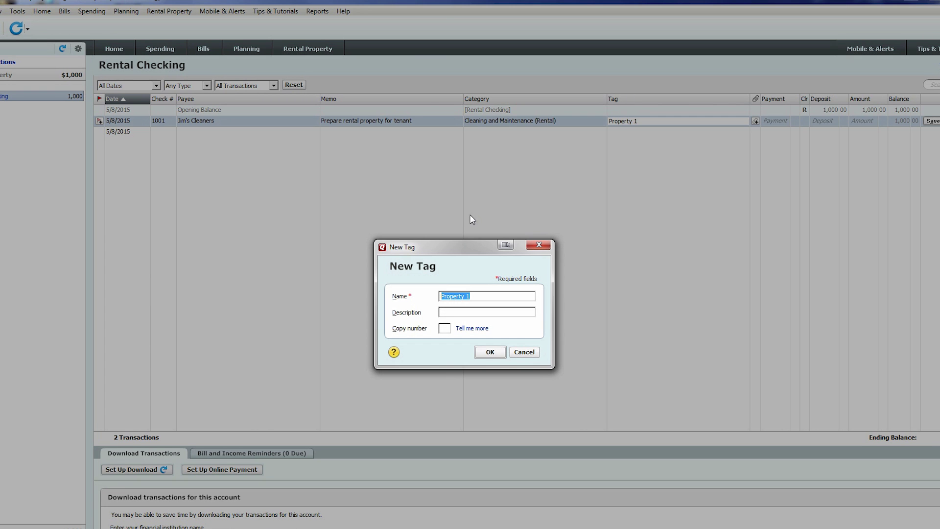
click(483, 322)
text(My first investment property!)
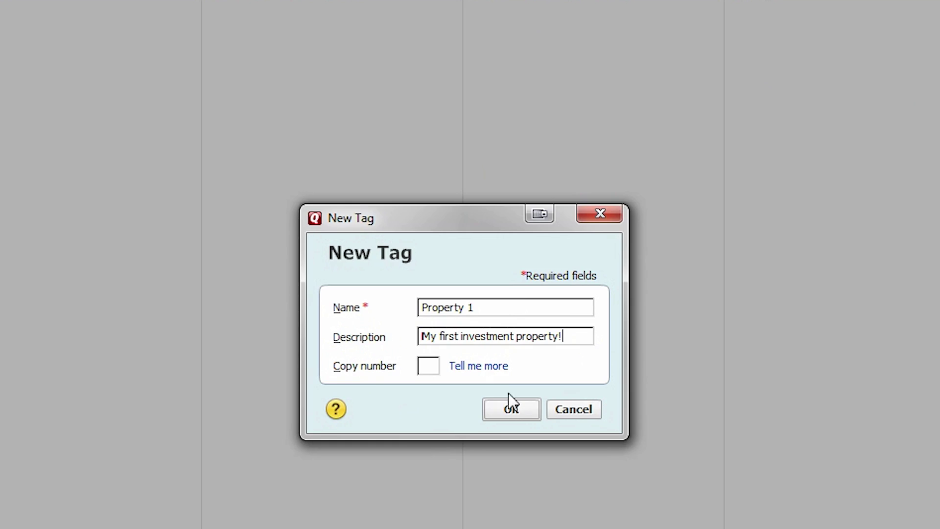
key(Return)
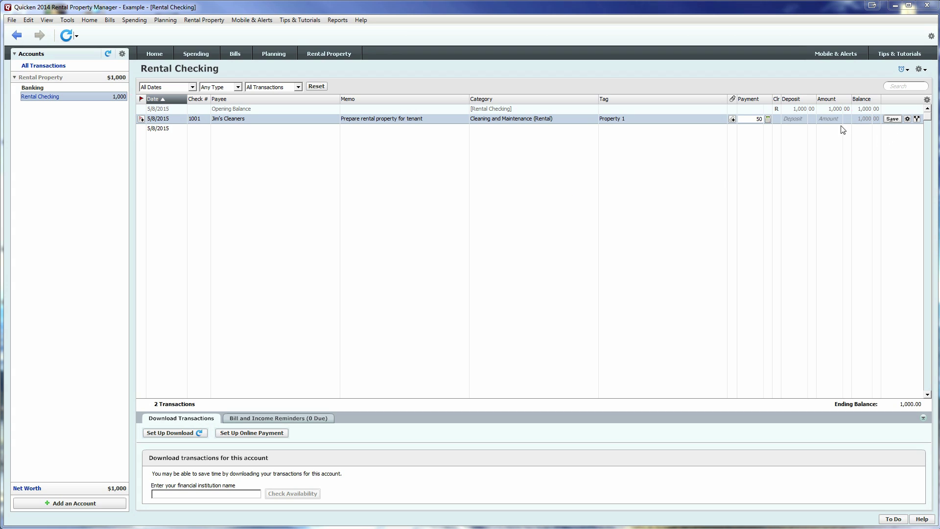
click(893, 120)
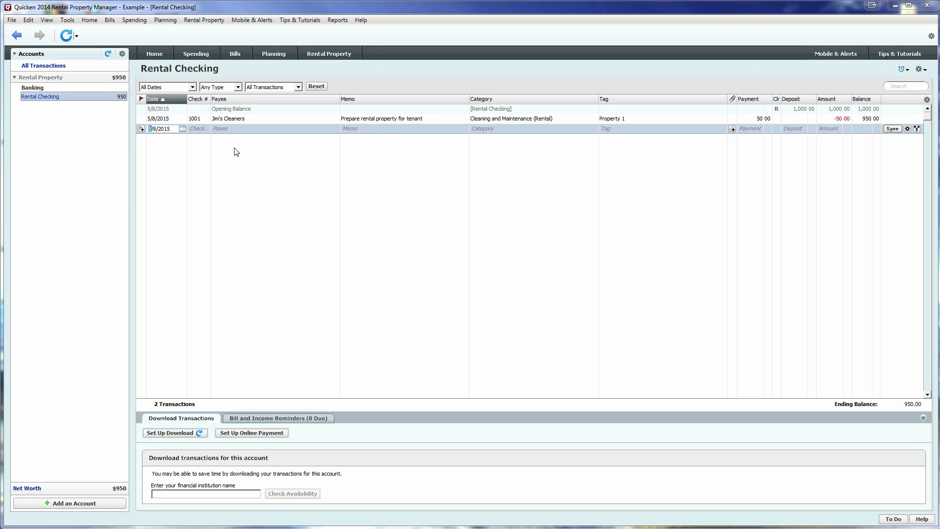
Start check 1002 to the payee Wells Fargo Bank with the memo "Mortgage payment"
click(204, 129)
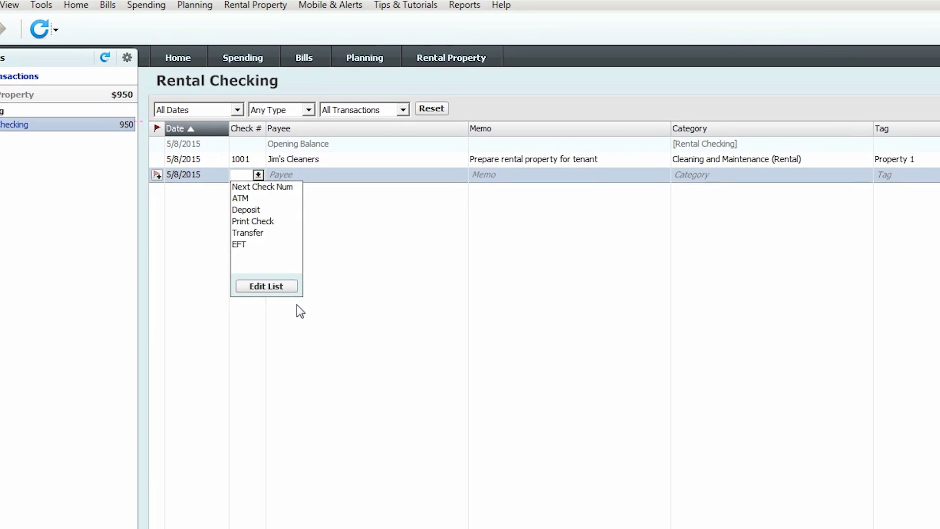
text(1002)
key(Tab)
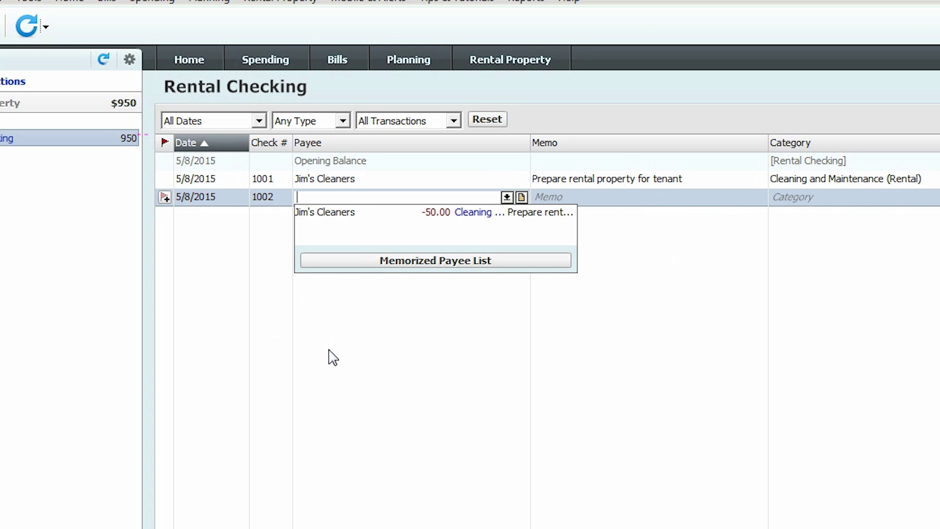
text(Wells Fargo Bank)
key(Tab)
text(Mortgage payment)
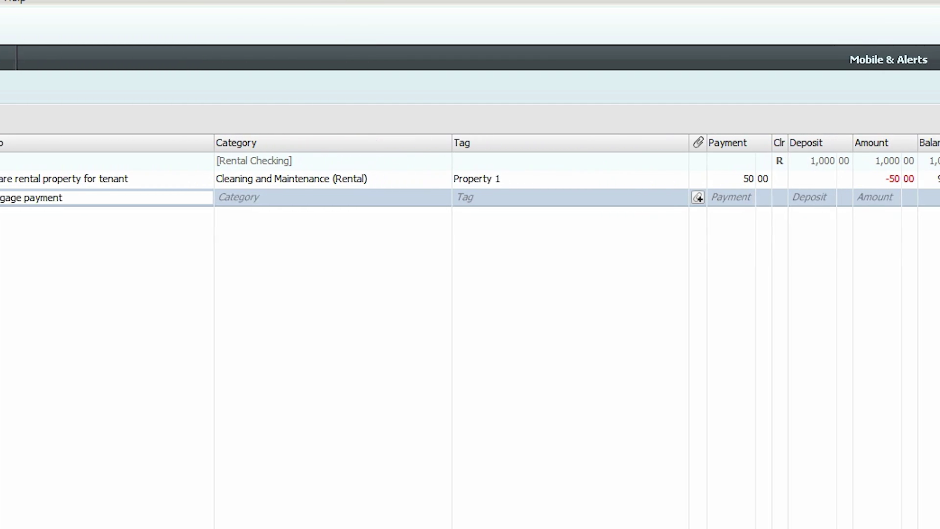
Begin a new category named Mortgage for the Wells Fargo Bank check
key(Tab)
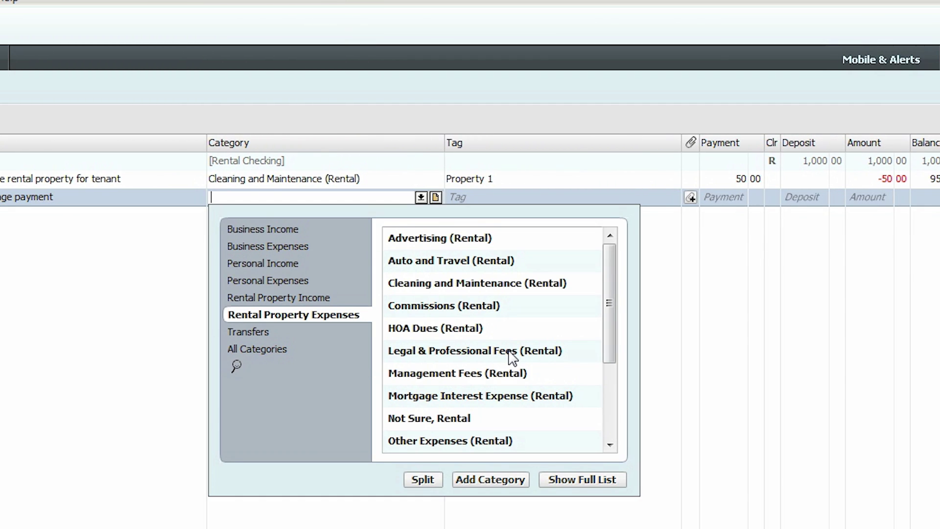
drag(611, 357, 644, 453)
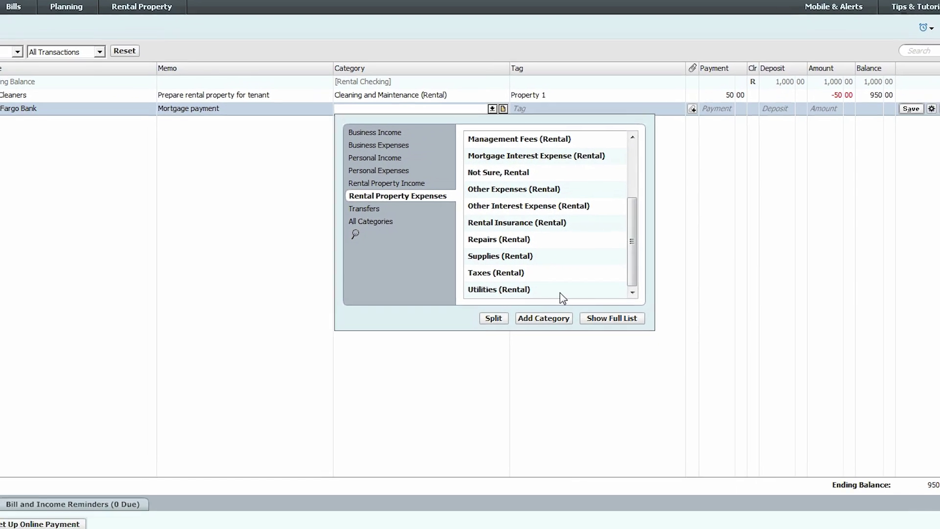
click(495, 479)
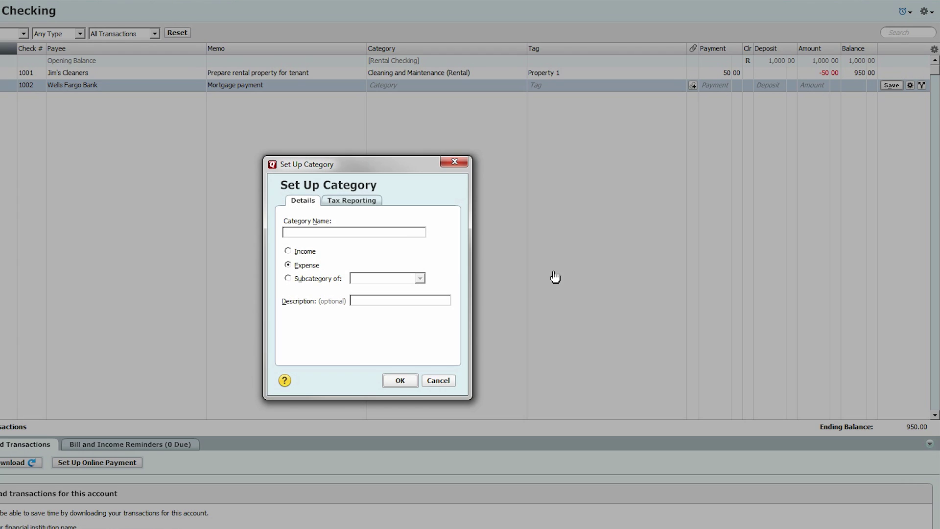
text(Mortgage)
click(394, 279)
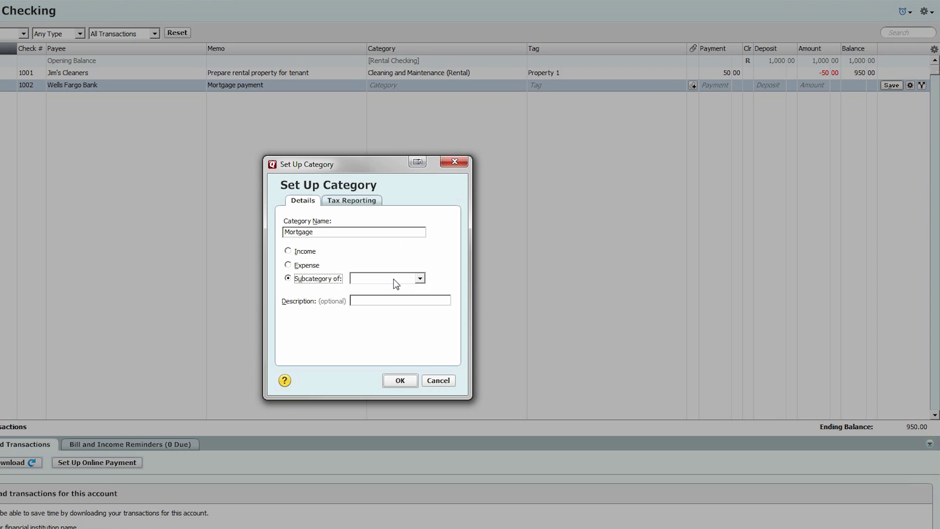
click(420, 278)
scroll(407, 308, down, 6)
scroll(407, 307, down, 15)
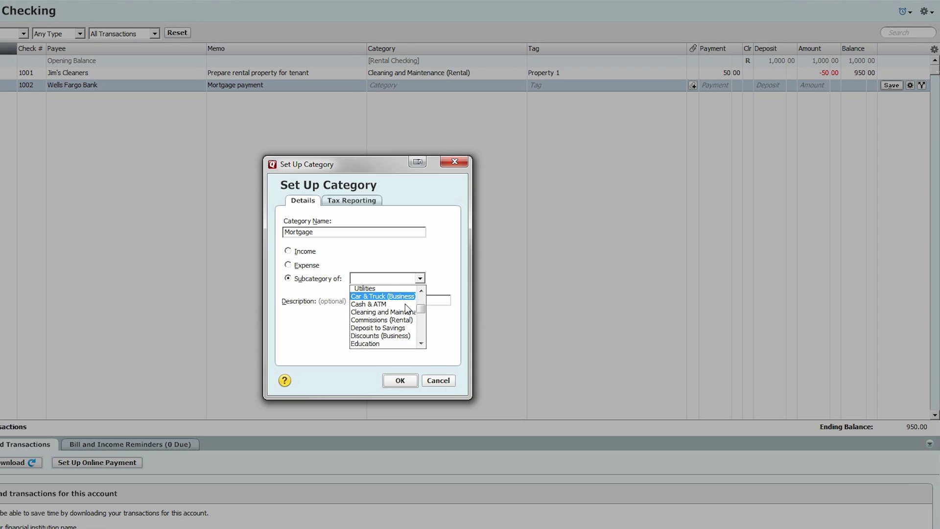
scroll(406, 307, down, 6)
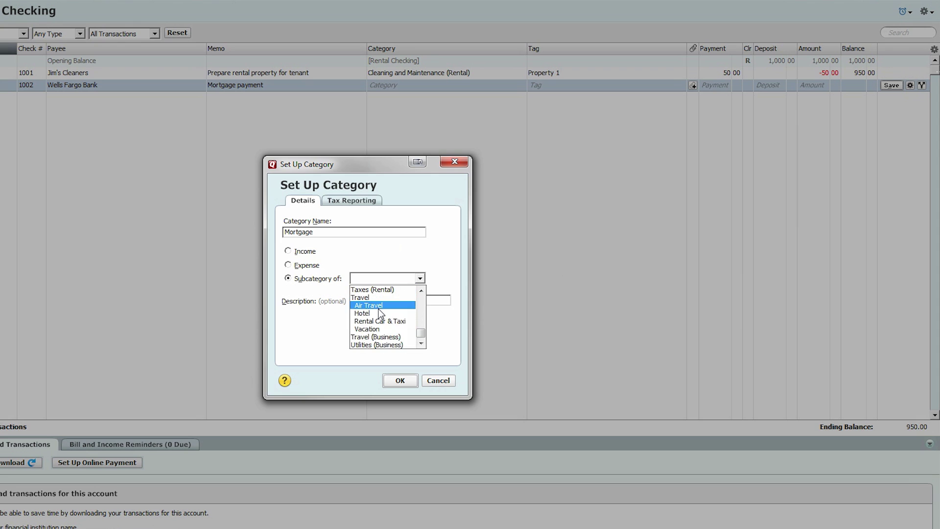
click(304, 267)
Give the Mortgage expense category the description "Mortgage expenses" and create it for check 1002
click(371, 300)
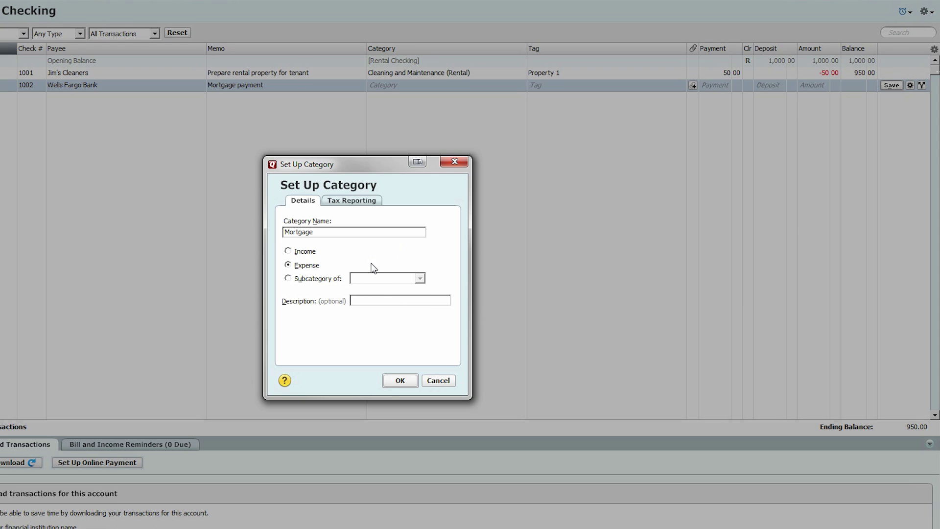
text(Mortgage expenses)
click(399, 380)
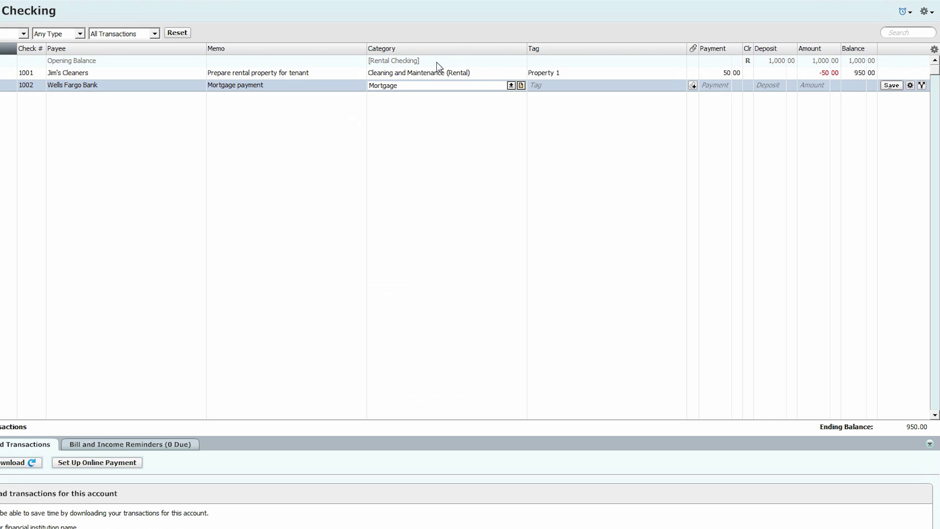
Tag the Wells Fargo Bank check with Property 1 and save it with a payment of 500
click(541, 84)
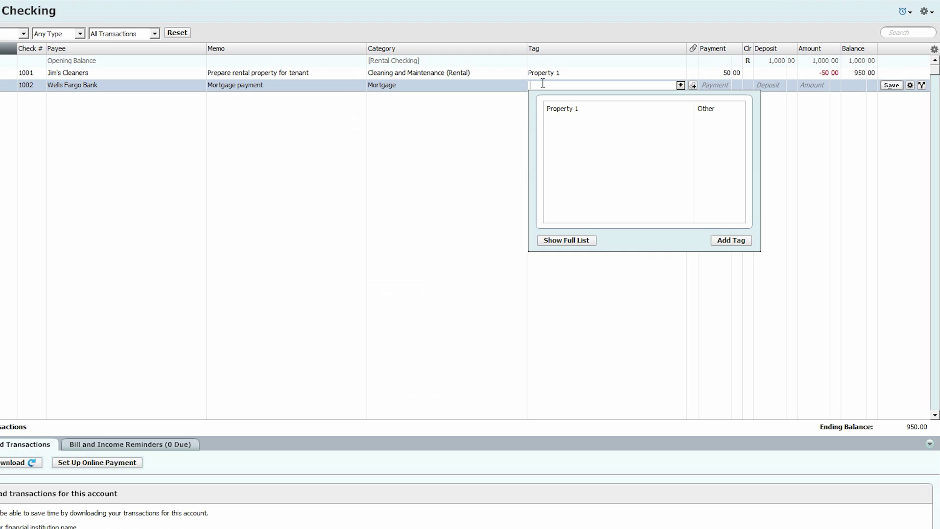
click(558, 108)
click(715, 84)
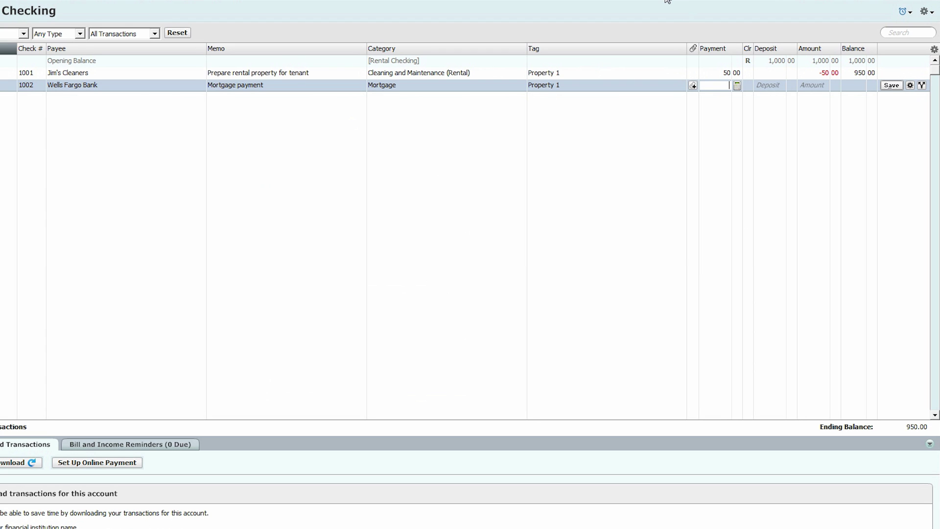
text(500)
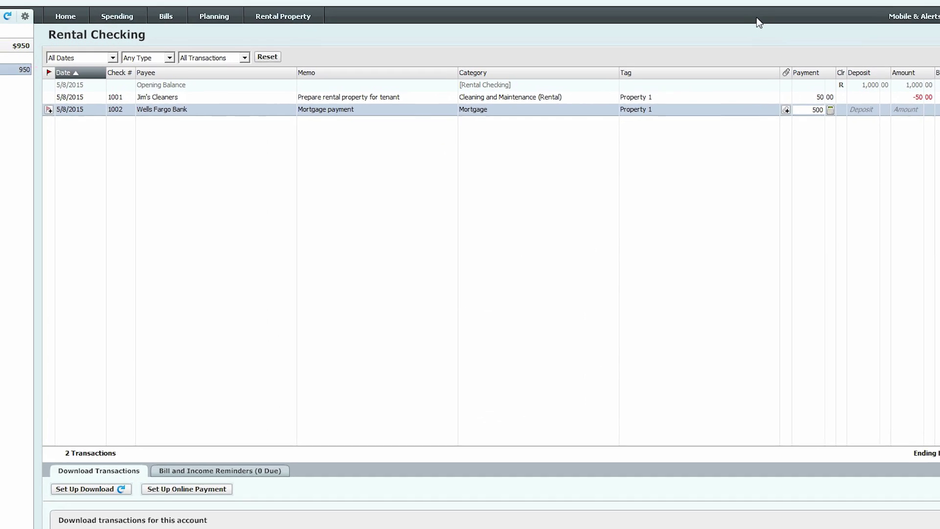
key(Return)
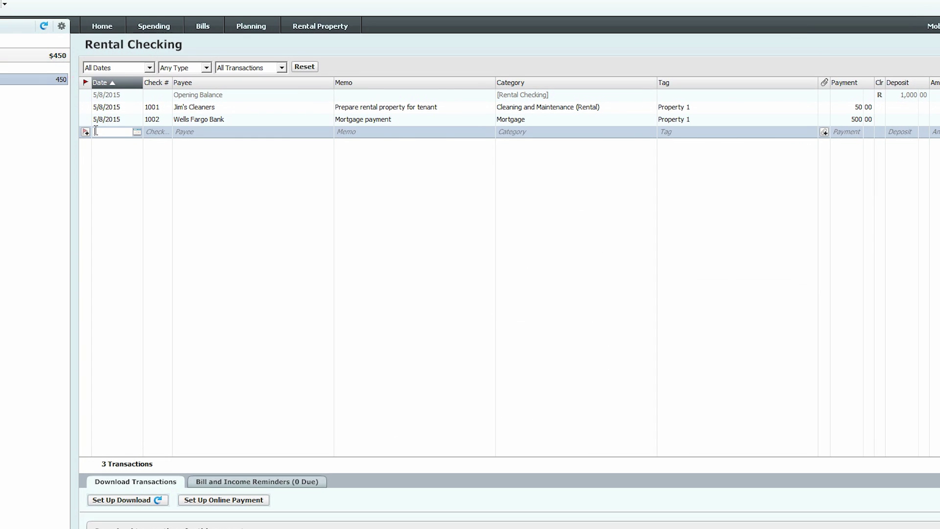
Start a Deposit transaction with the tenant's name as payee and the memo "Monthly rent received"
key(Tab)
text(d)
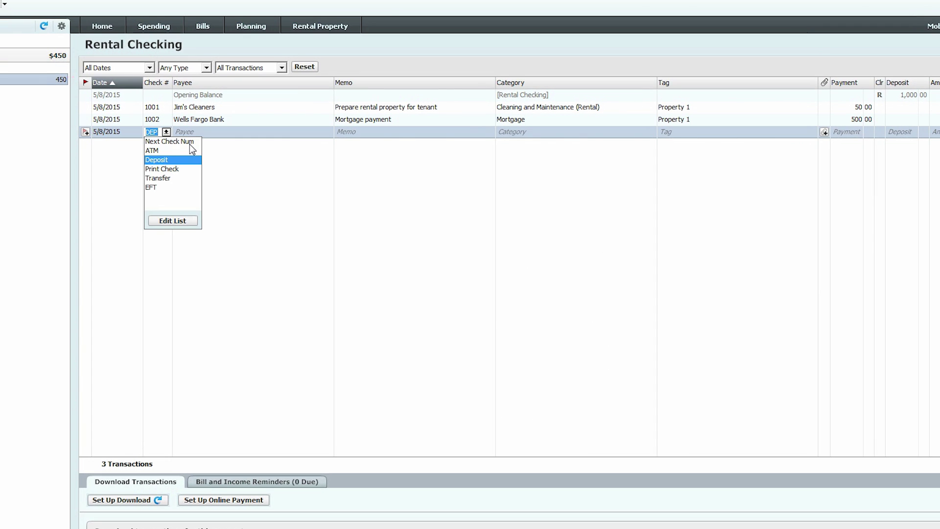
click(173, 159)
click(210, 133)
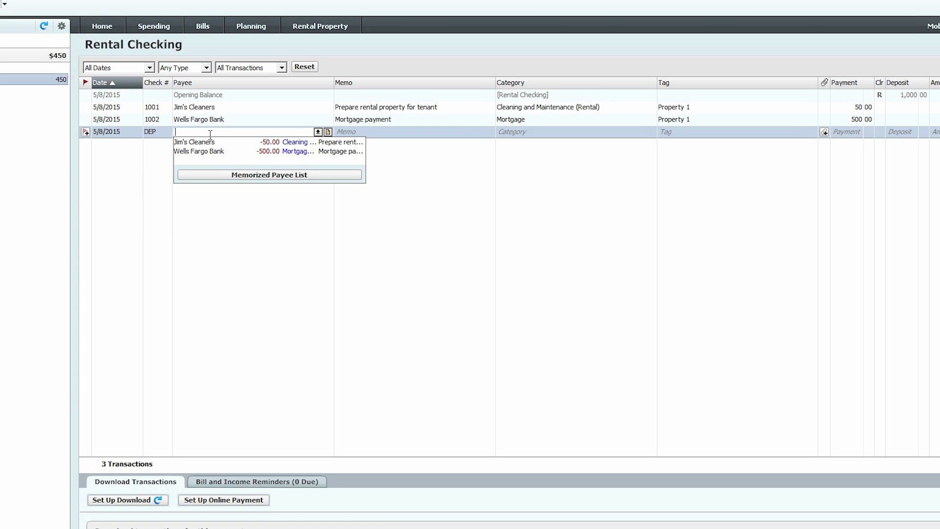
text(Jane Tenant)
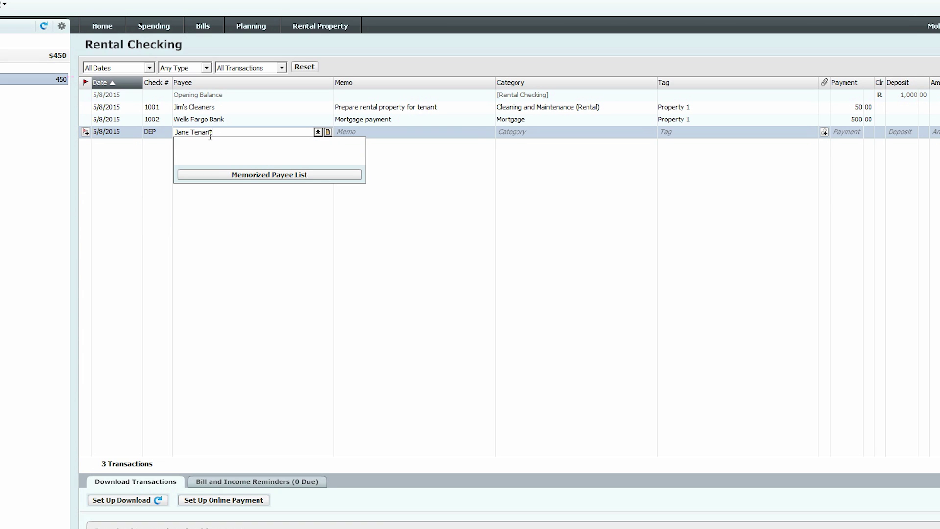
key(Tab)
text(Monthly re)
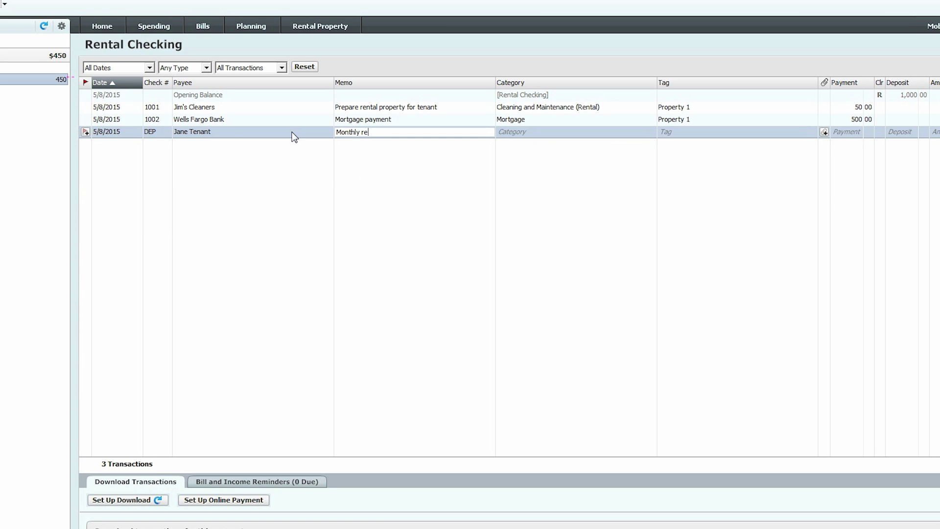
text(nt received)
Assign the rental property income category Rents Received and the tag Property 1 to the rent deposit
key(Tab)
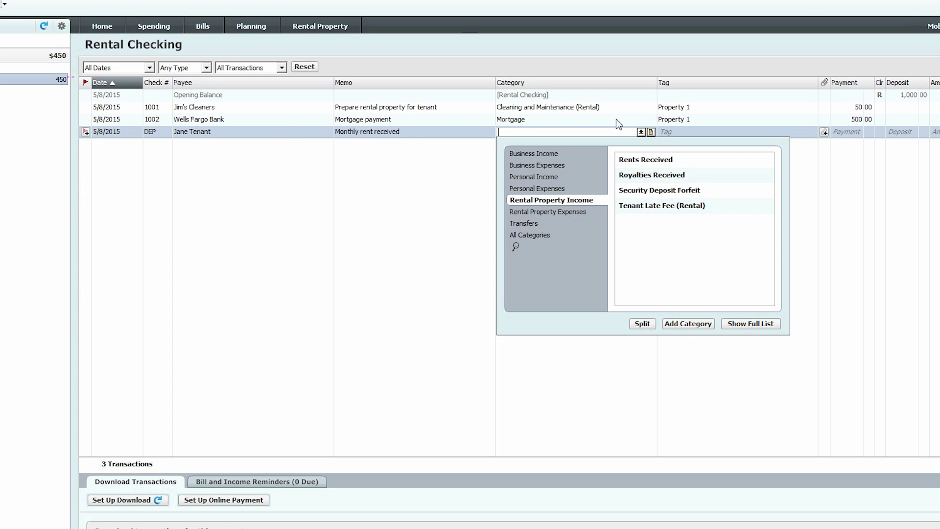
click(651, 161)
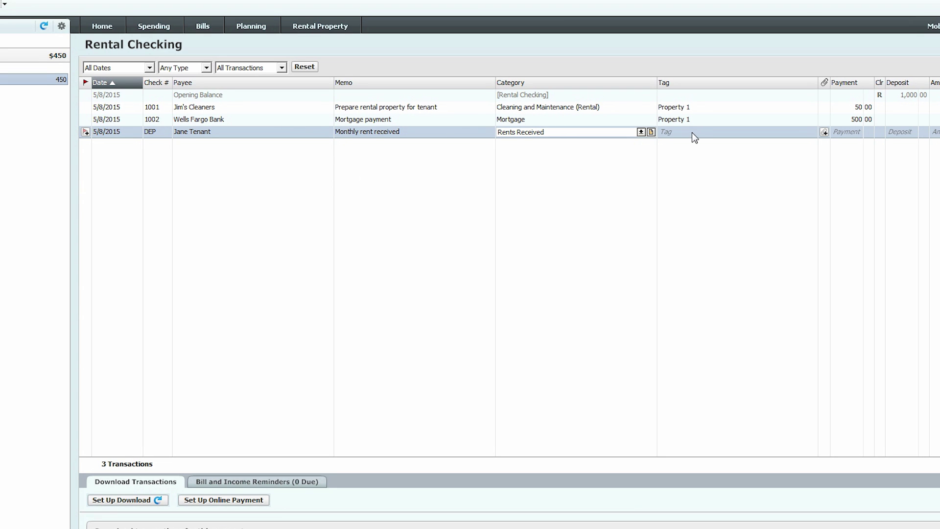
key(Tab)
click(682, 156)
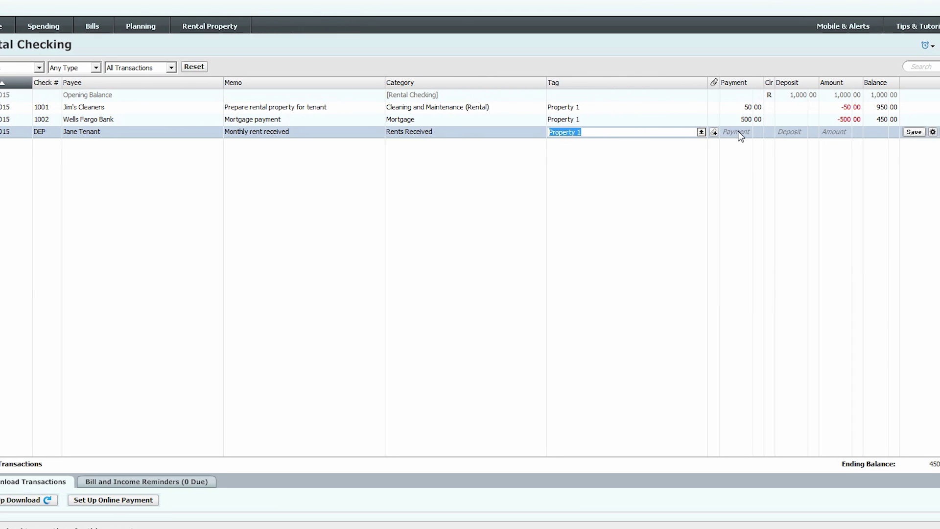
Enter a deposit amount of 1,000 for the monthly rent transaction and save it
key(Tab)
key(Tab)
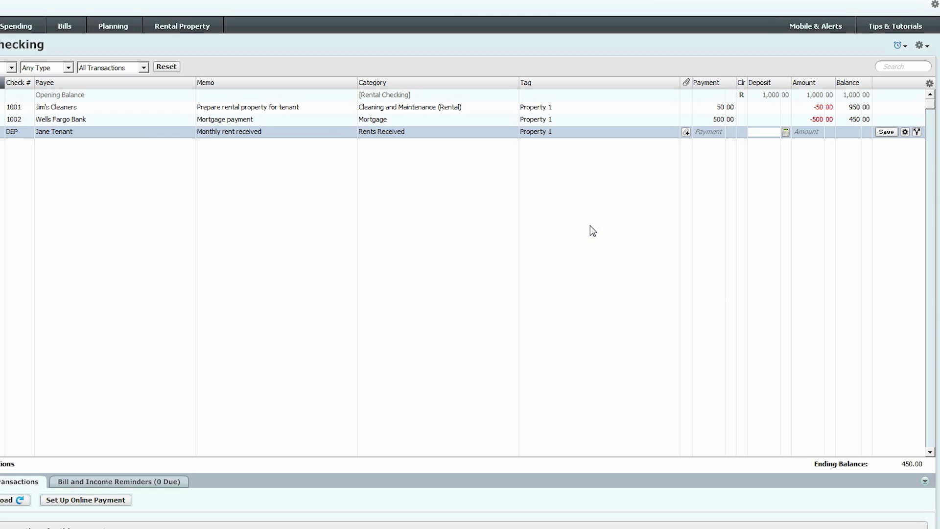
text(1,000)
key(Return)
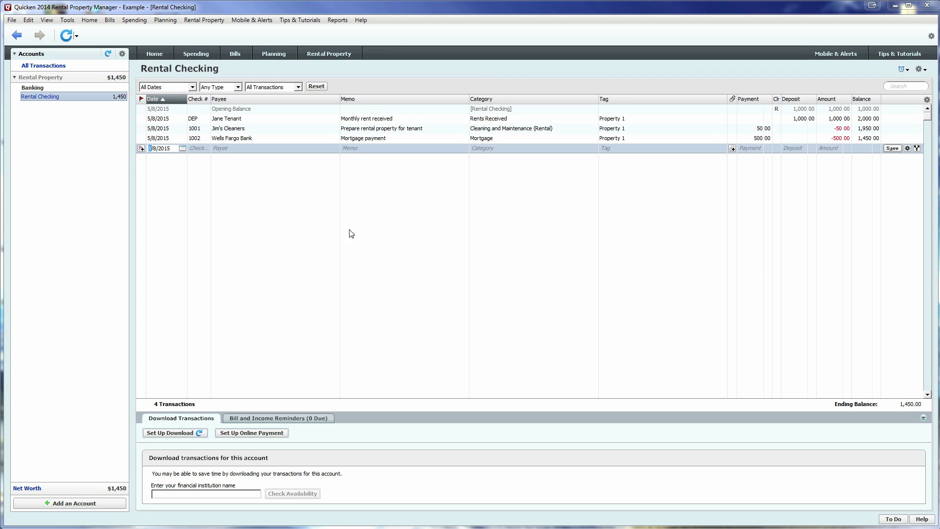
Examine the rental property expense and income categories in the full Category List, then close the list
click(172, 147)
click(518, 128)
click(587, 129)
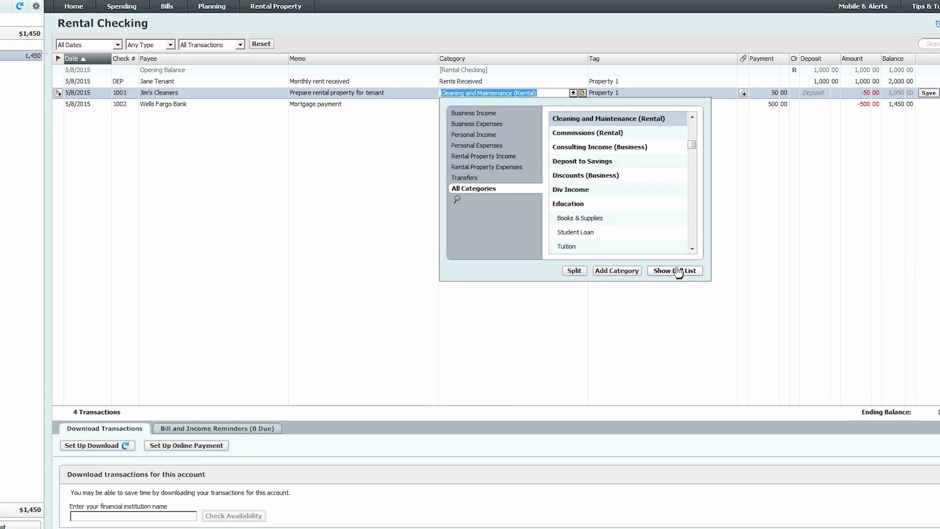
click(674, 282)
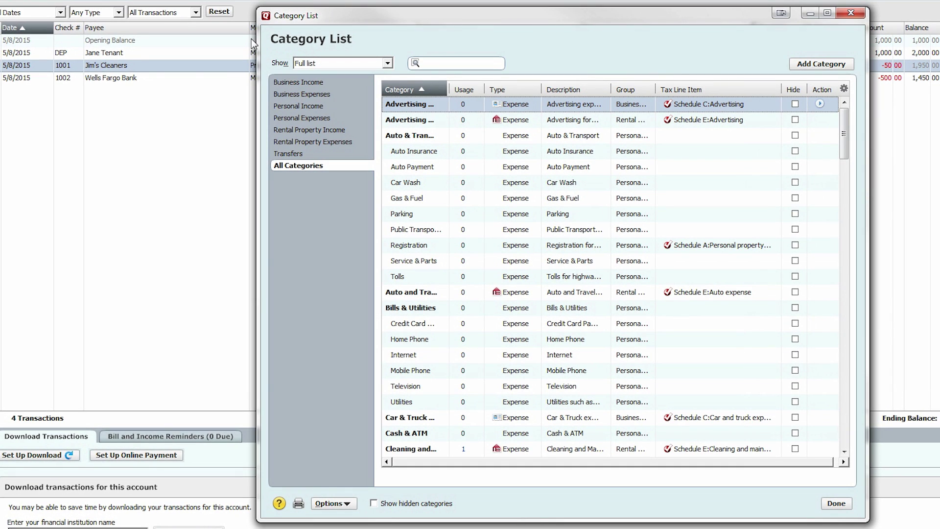
drag(257, 42, 49, 45)
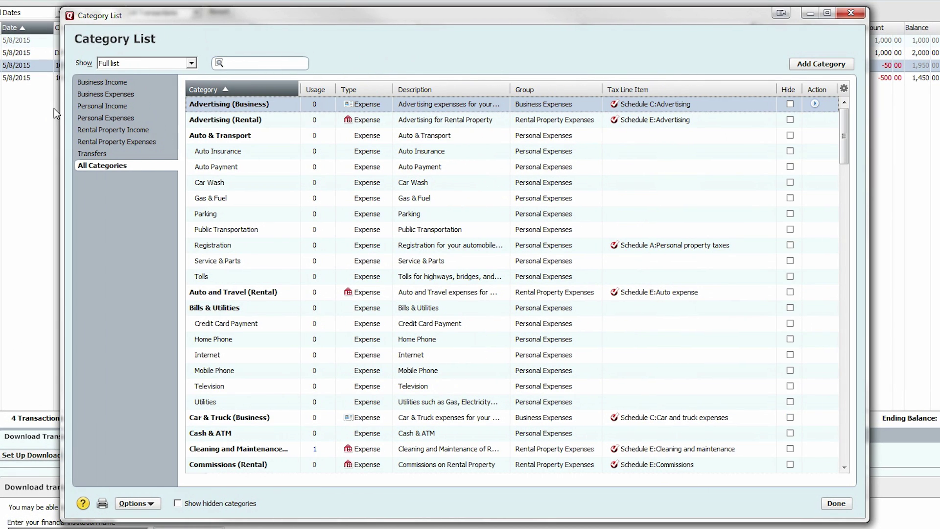
click(119, 141)
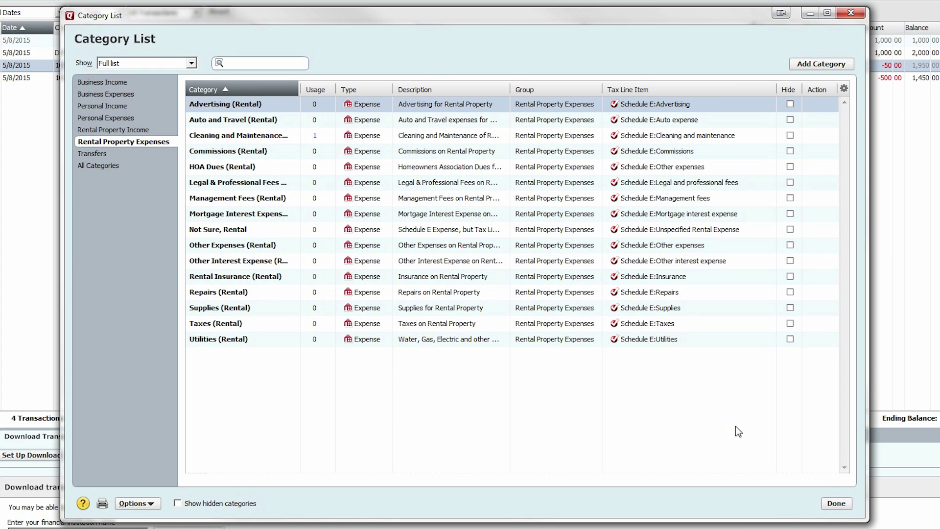
click(117, 129)
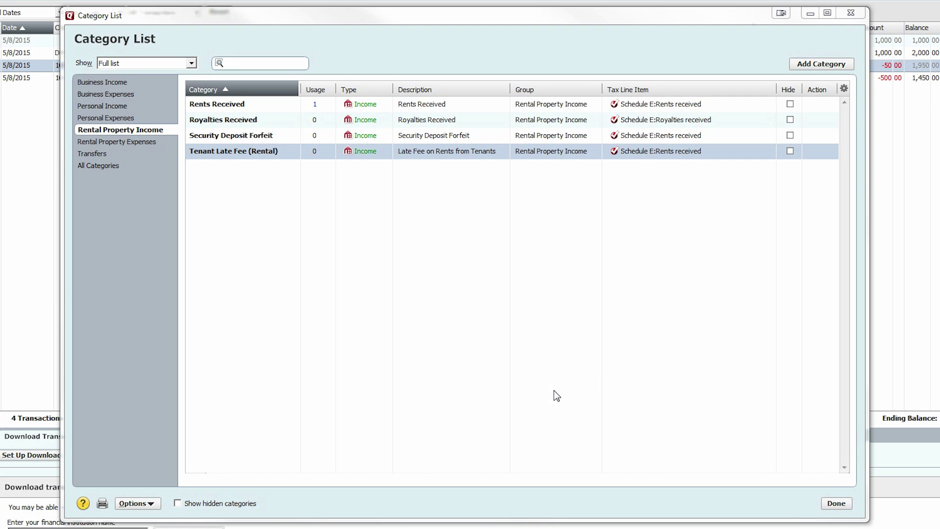
click(837, 503)
click(472, 89)
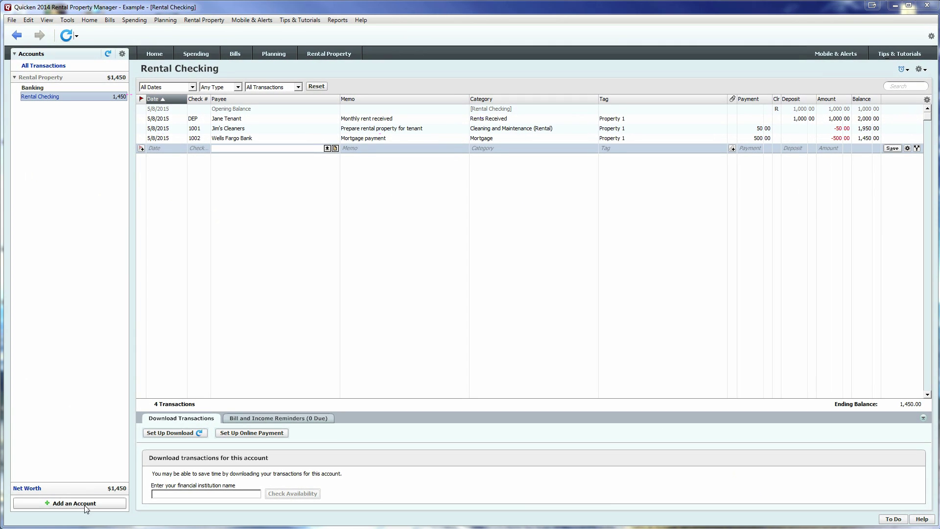
Add a House asset account named P1 plus the property's street address, used primarily for rental property transactions
click(85, 508)
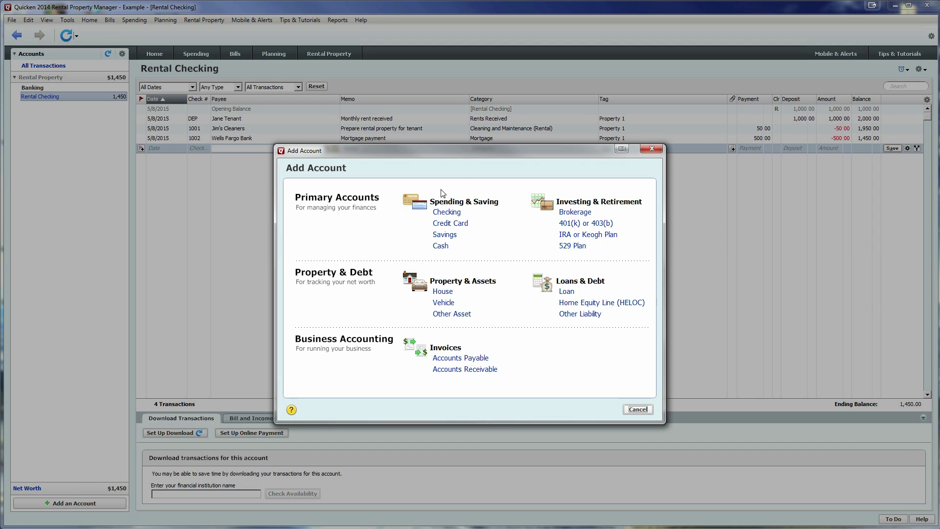
click(443, 291)
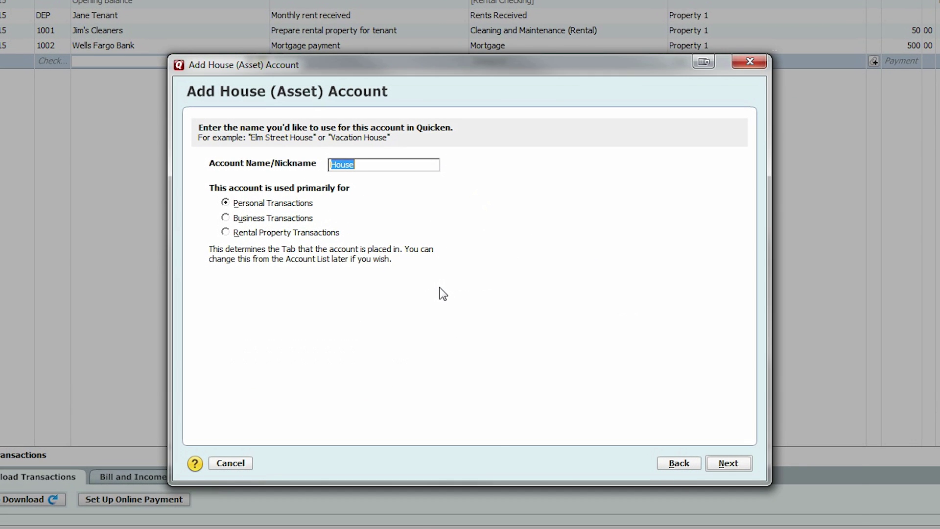
text(P1)
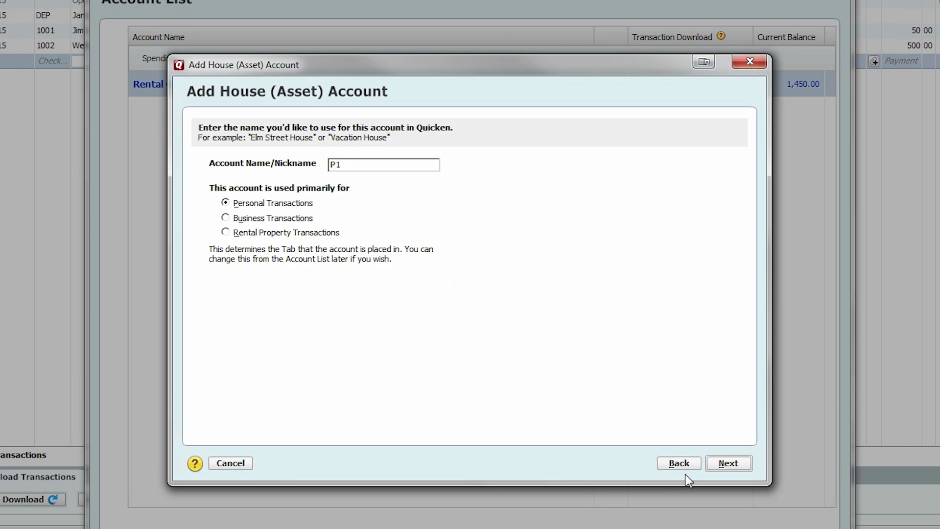
text(- 742 Evergreen Terrace)
click(237, 233)
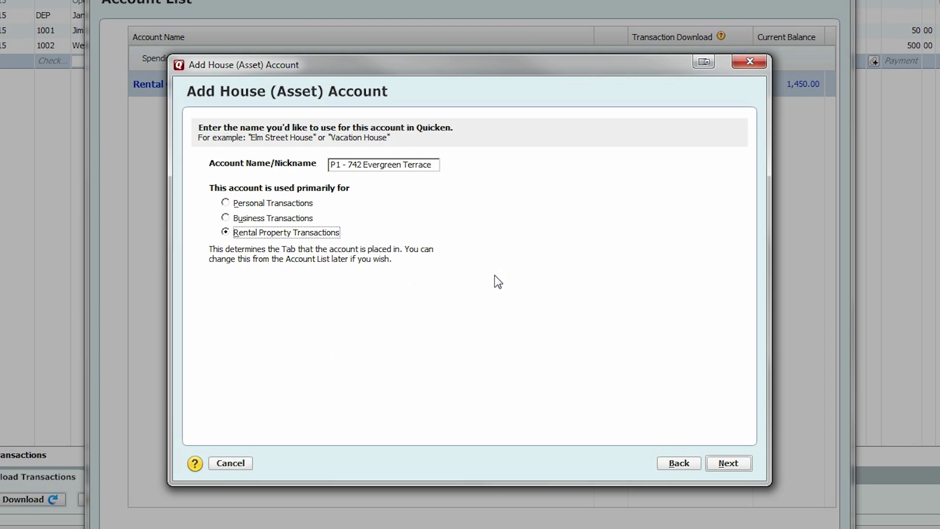
click(723, 462)
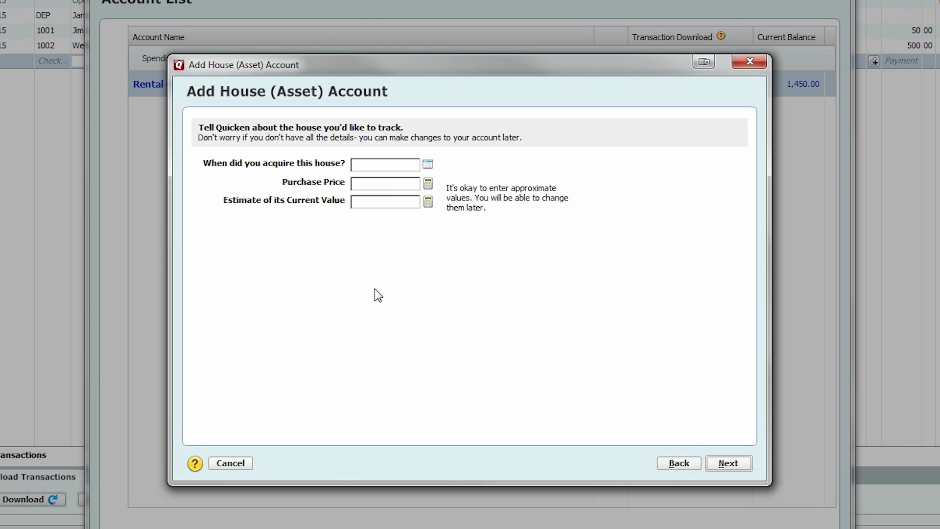
Set the house's acquisition date to 5/1/2015 and both its purchase price and current value estimate to 100,000
click(429, 166)
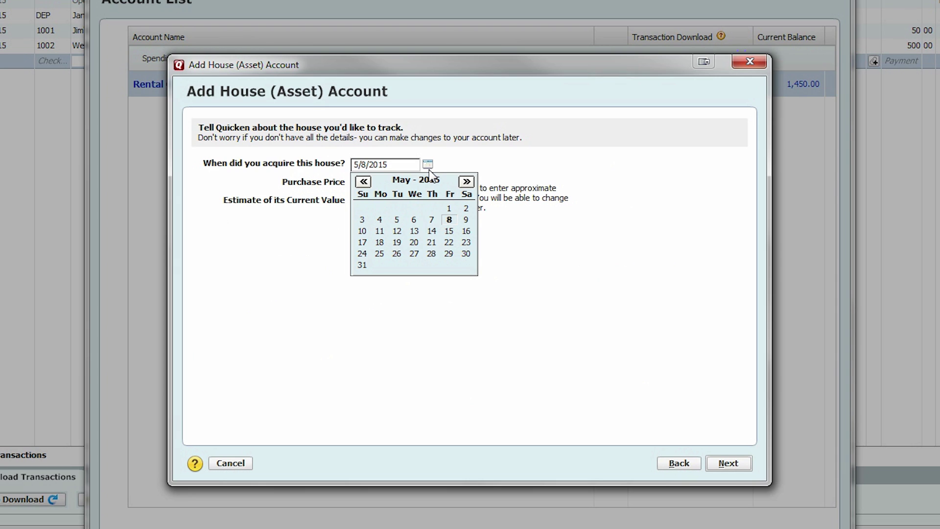
click(450, 209)
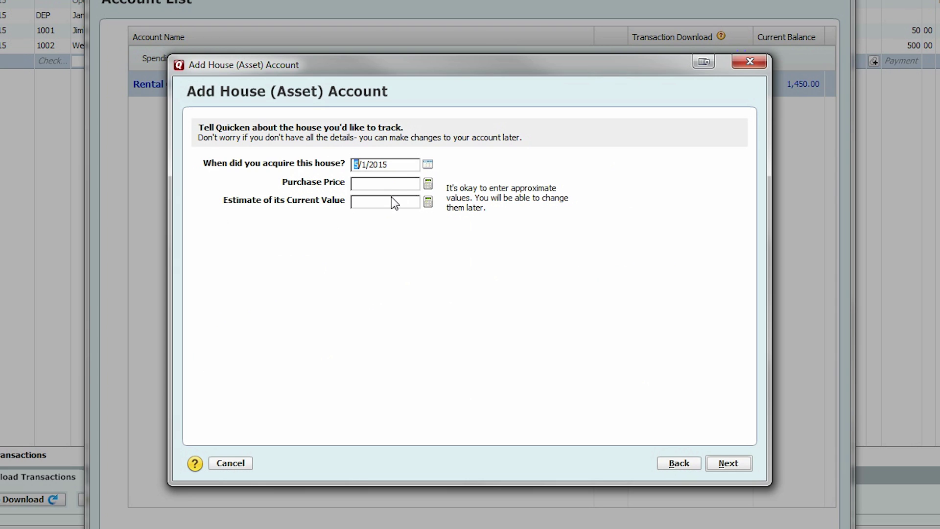
click(404, 182)
text(100000)
click(377, 201)
text(100000)
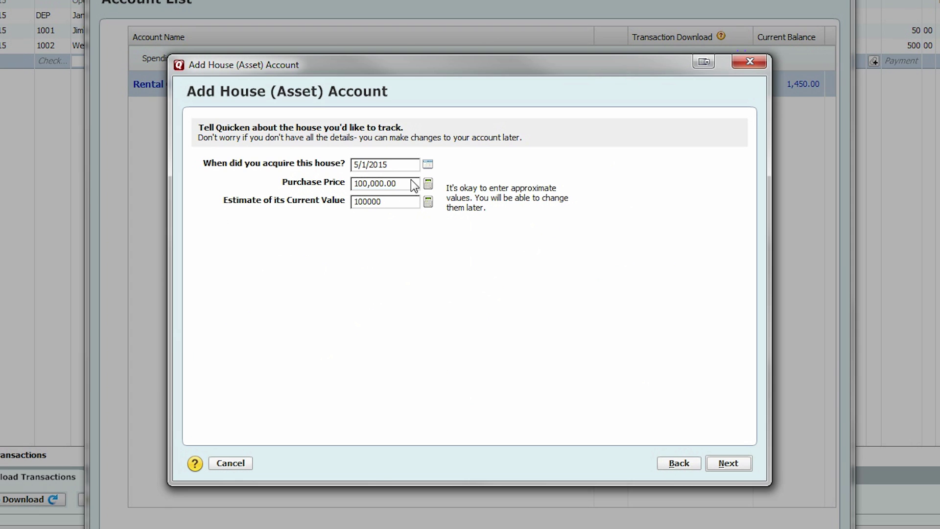
key(shift+Tab)
click(729, 463)
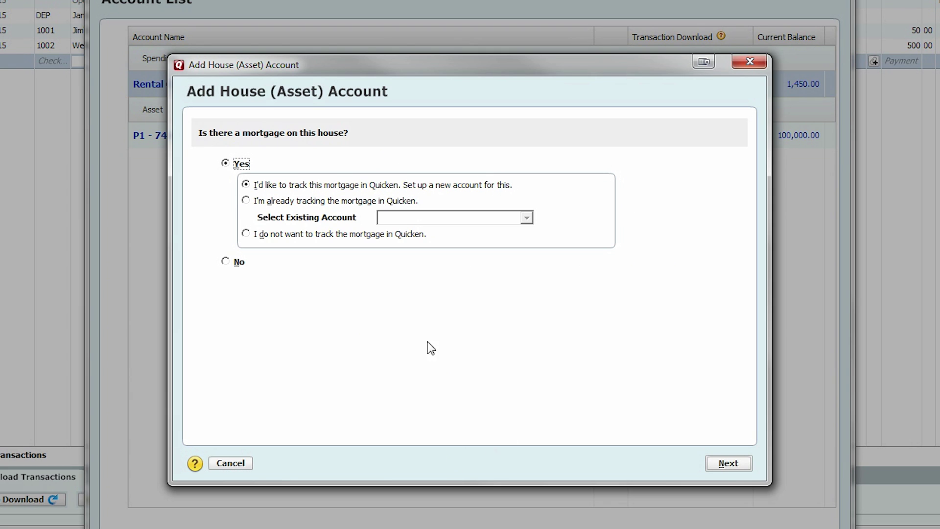
Track the house's mortgage in a new manual loan account and name the loan P1 Mortgage
click(729, 463)
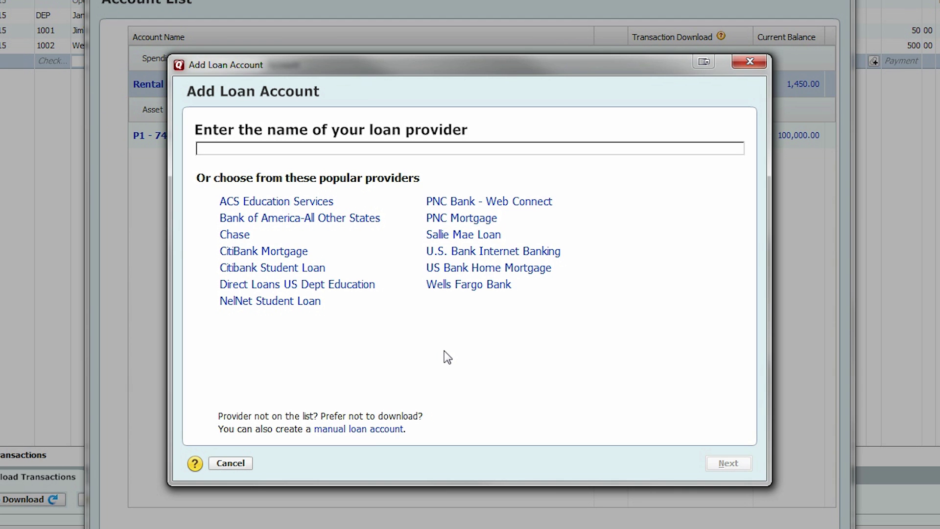
click(372, 430)
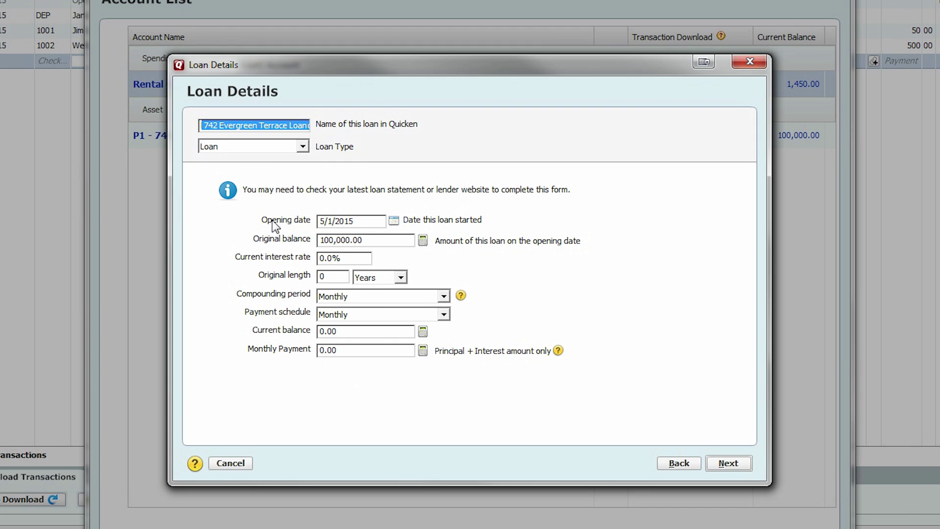
key(Home)
key(Right)
key(Right)
key(Delete)
key(Delete)
key(Delete)
key(Delete)
key(Delete)
key(Delete)
key(Delete)
key(Delete)
key(Delete)
key(Delete)
key(Delete)
key(Delete)
key(Delete)
key(Delete)
key(Delete)
key(Delete)
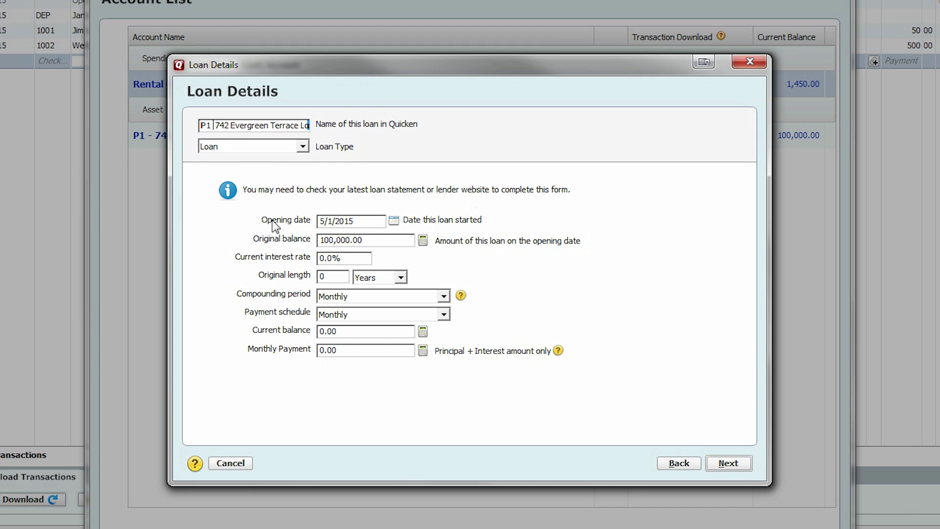
key(shift+End)
text(Mortgage)
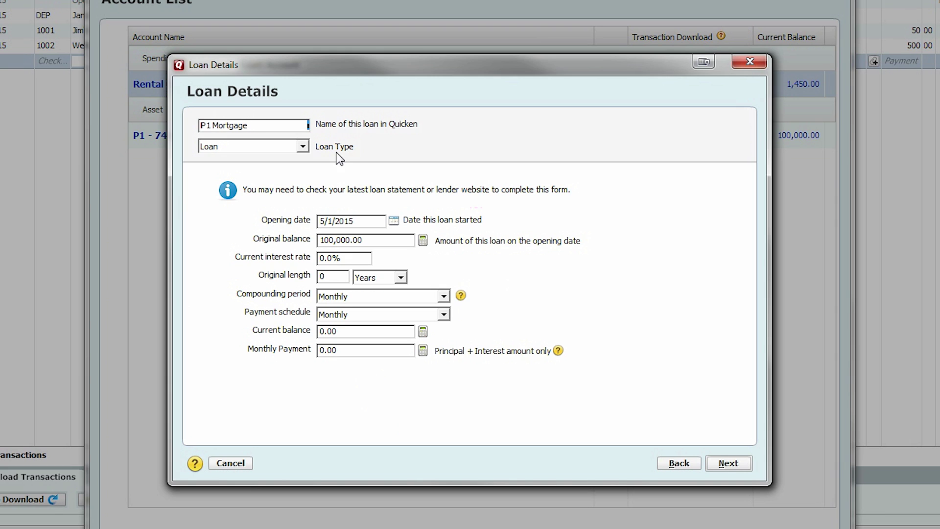
Set the loan type to Mortgage with a 5.0% interest rate and a 30-year length, and accept the calculated monthly payment
click(304, 146)
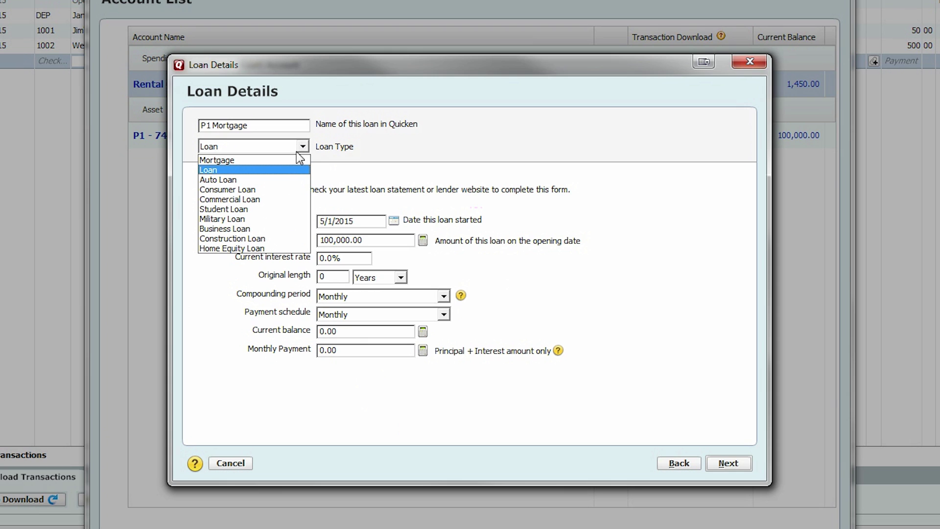
click(254, 162)
click(320, 258)
text(5)
key(Delete)
click(321, 277)
text(3)
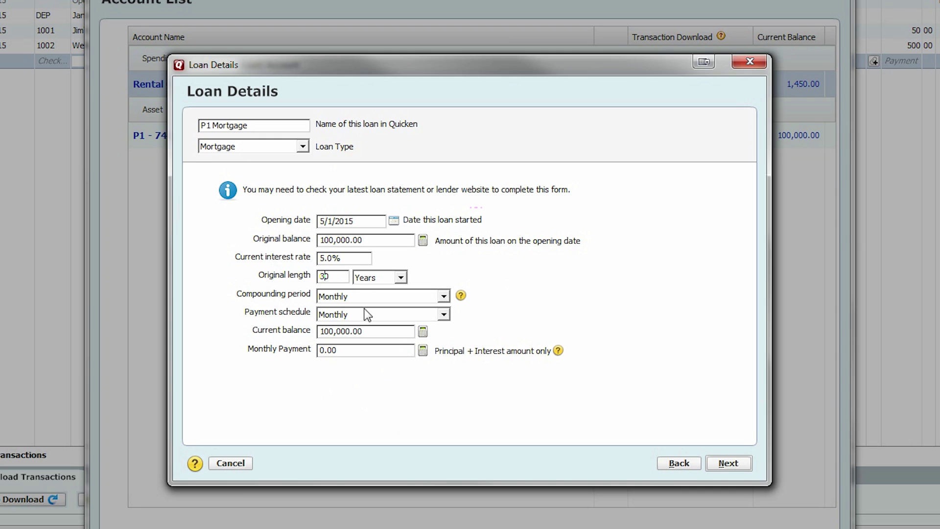
click(351, 354)
click(739, 462)
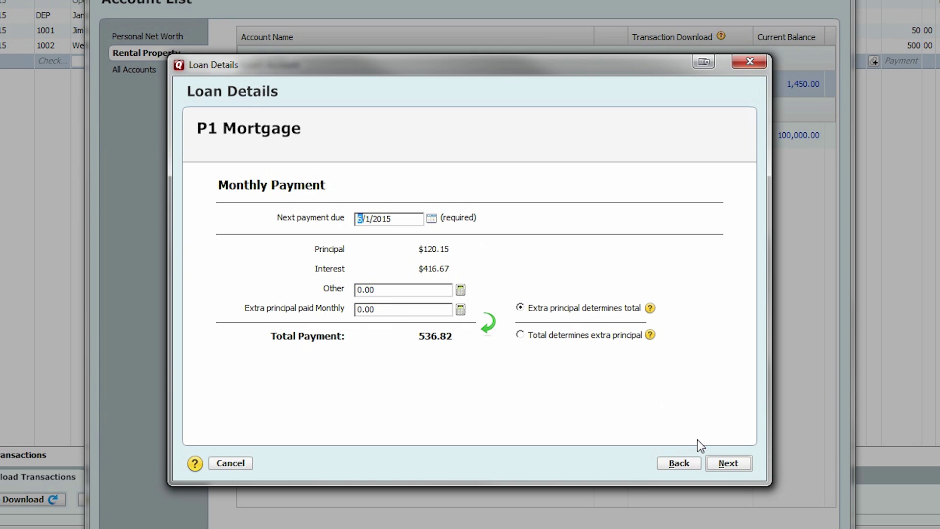
click(738, 466)
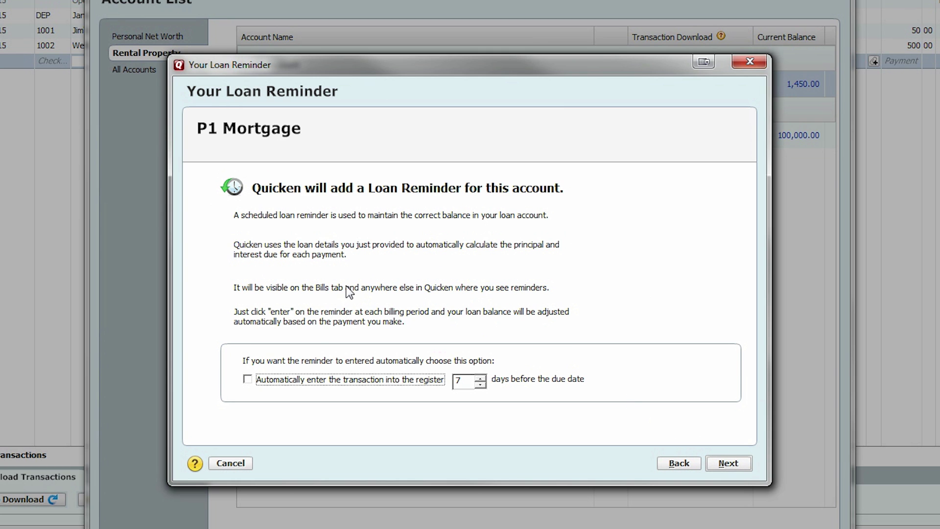
Set the loan reminder to enter automatically 7 days before the due date, with the memo "Mortgage payment"
click(247, 381)
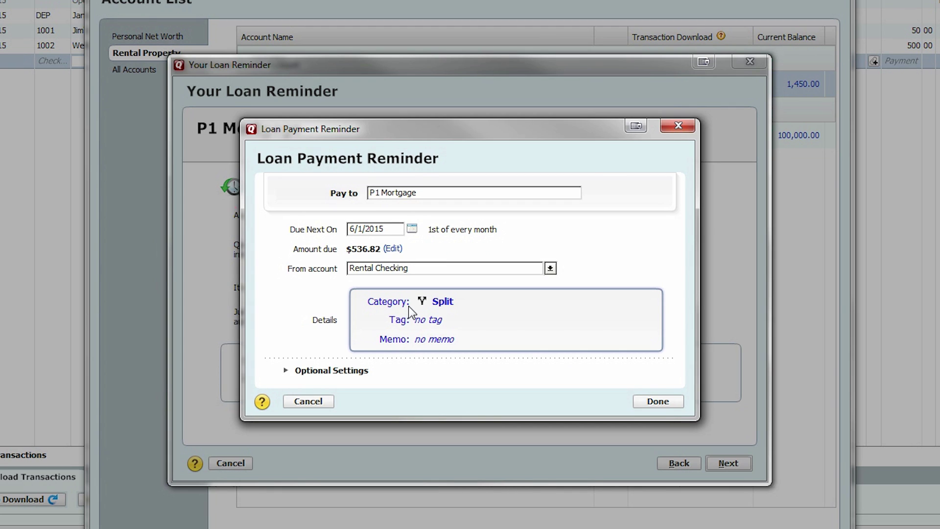
click(434, 335)
click(424, 283)
text(Mortgage payment)
key(Return)
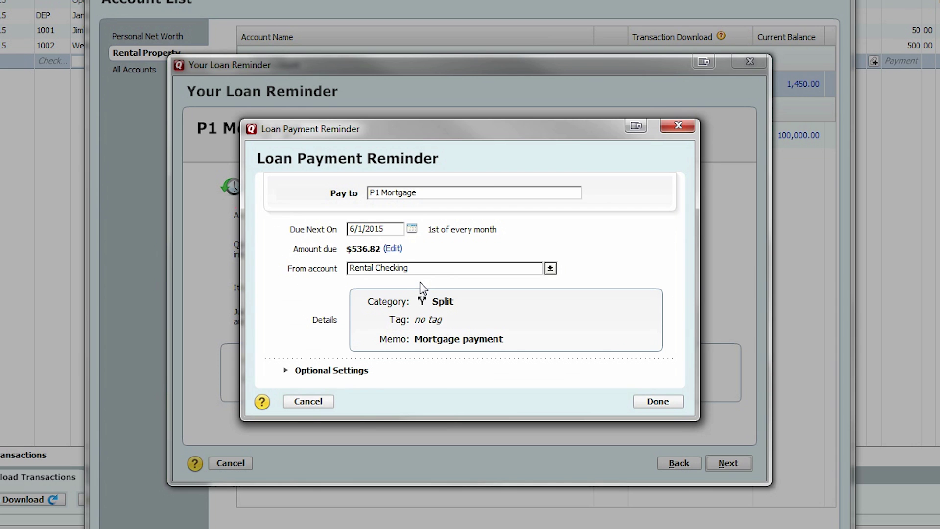
click(286, 375)
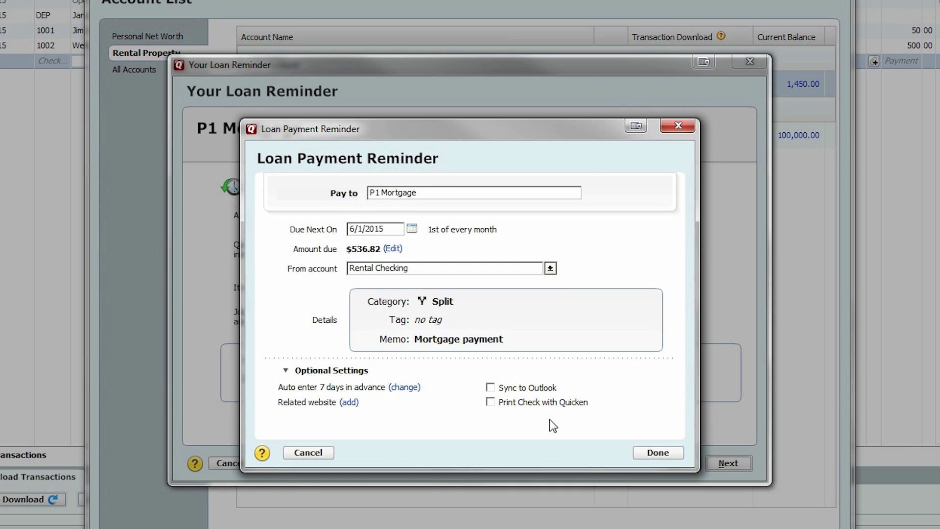
click(639, 451)
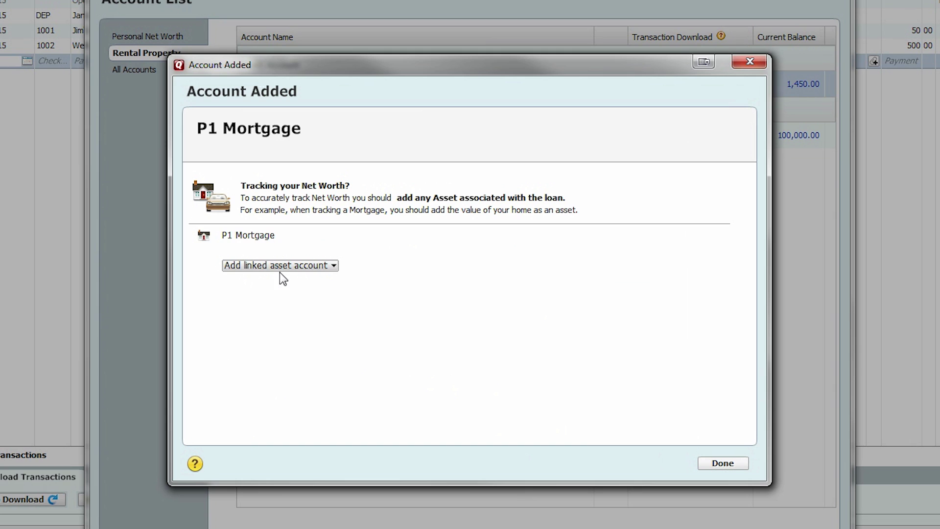
Link P1 Mortgage to the existing P1 house asset account and finish the account setup
click(302, 267)
mouse_move(279, 331)
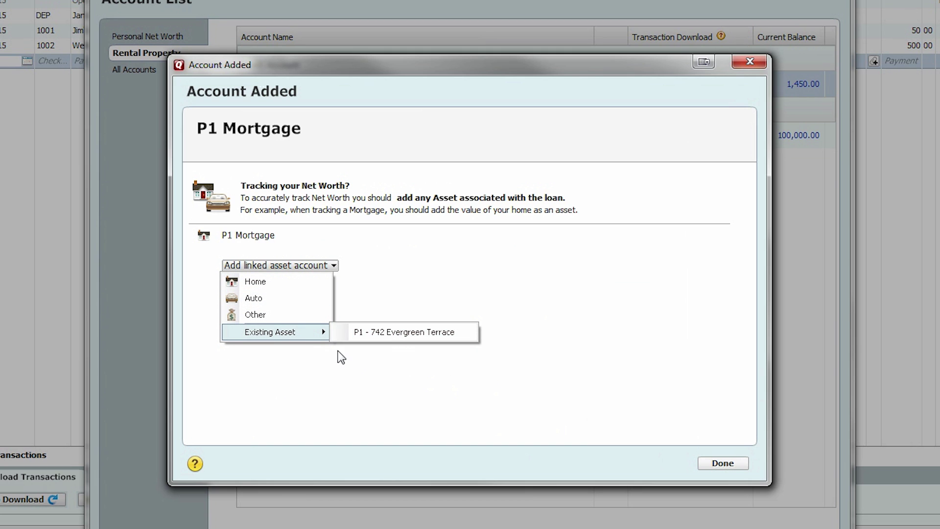
click(393, 335)
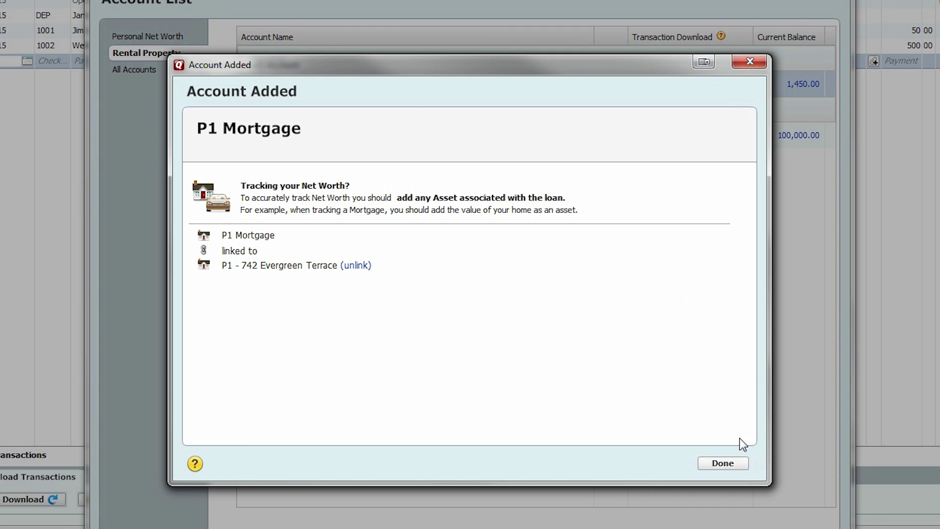
click(705, 463)
click(723, 463)
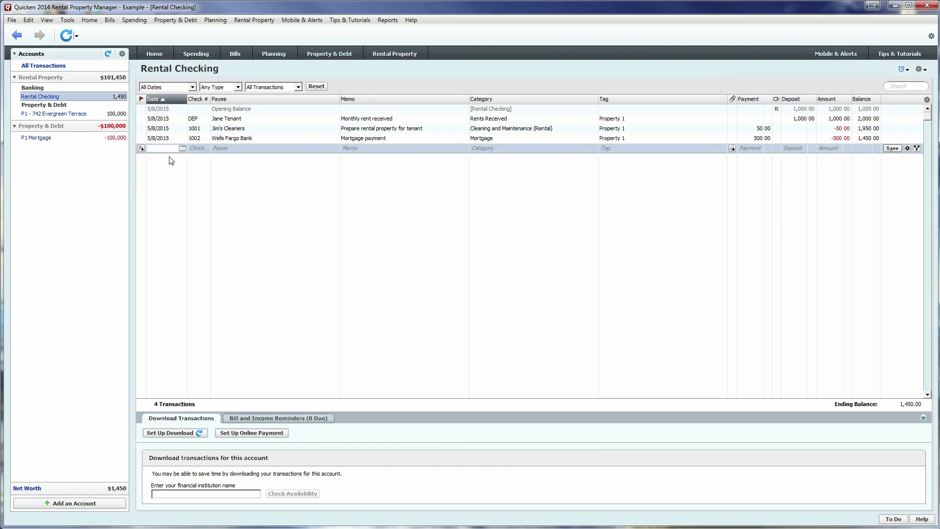
Show the bill and income reminders on the Home page for the next 90 days
click(160, 56)
right_click(269, 287)
right_click(265, 286)
mouse_move(350, 291)
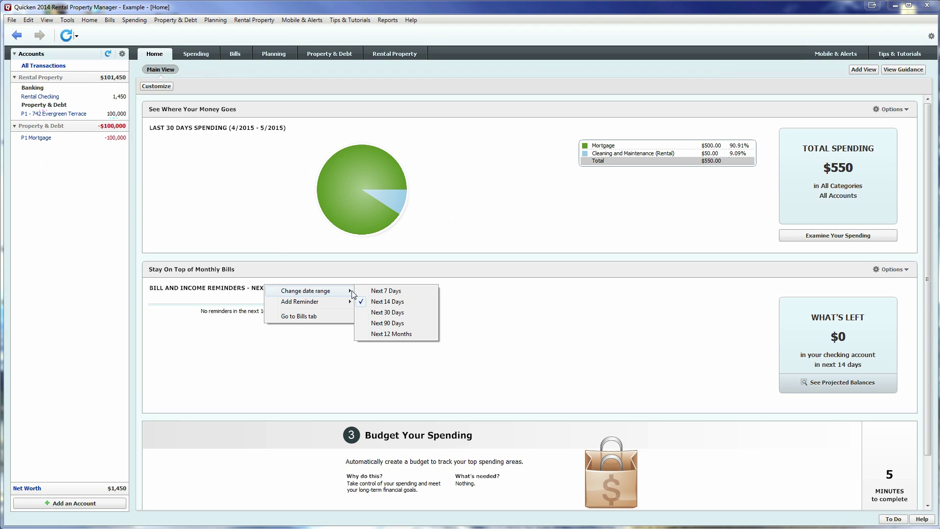
click(391, 323)
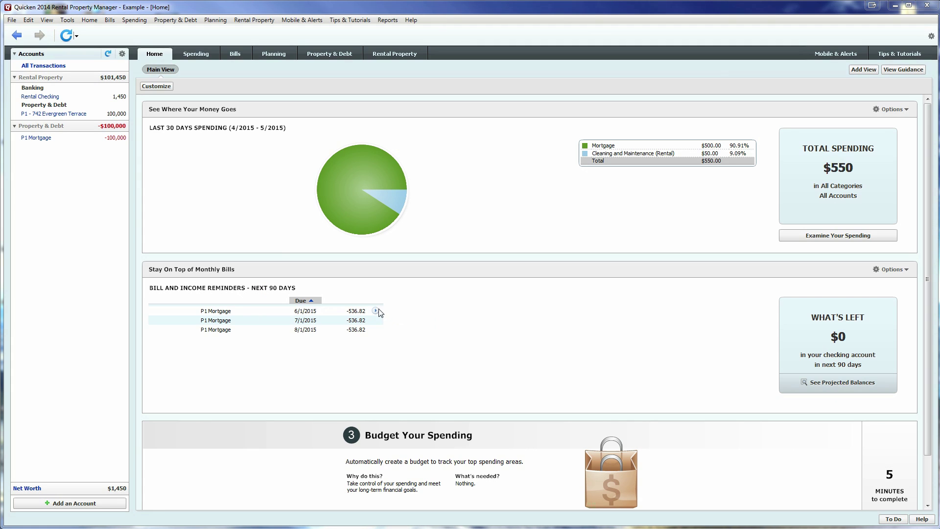
Open the Rental Checking register and show its reminders for the next 30 days
click(45, 96)
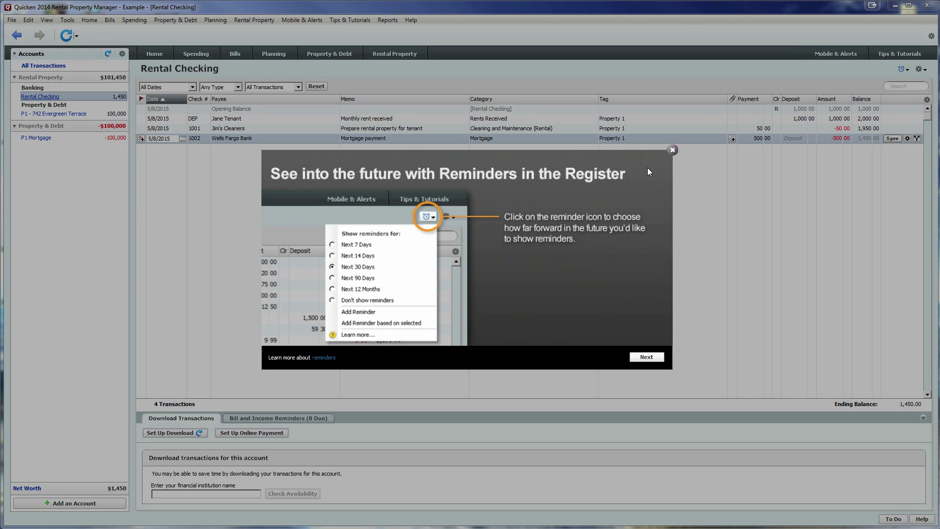
click(674, 152)
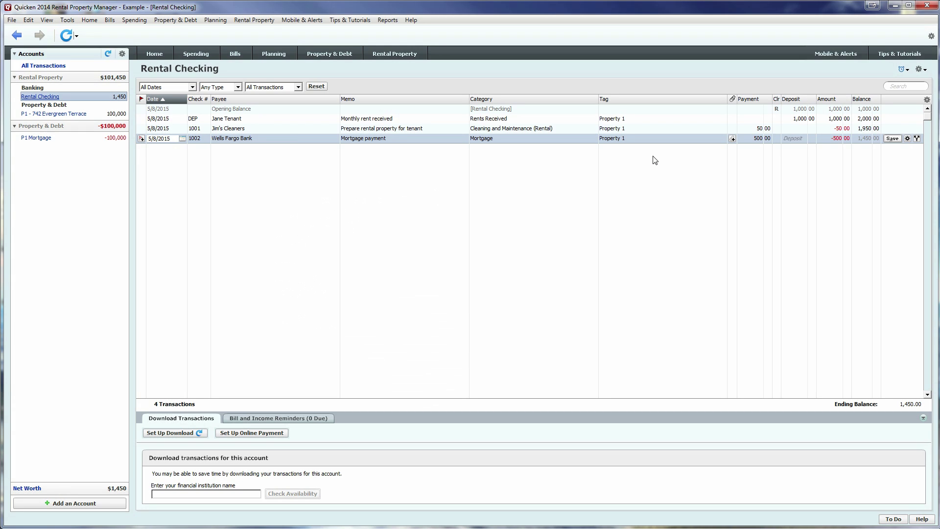
click(906, 71)
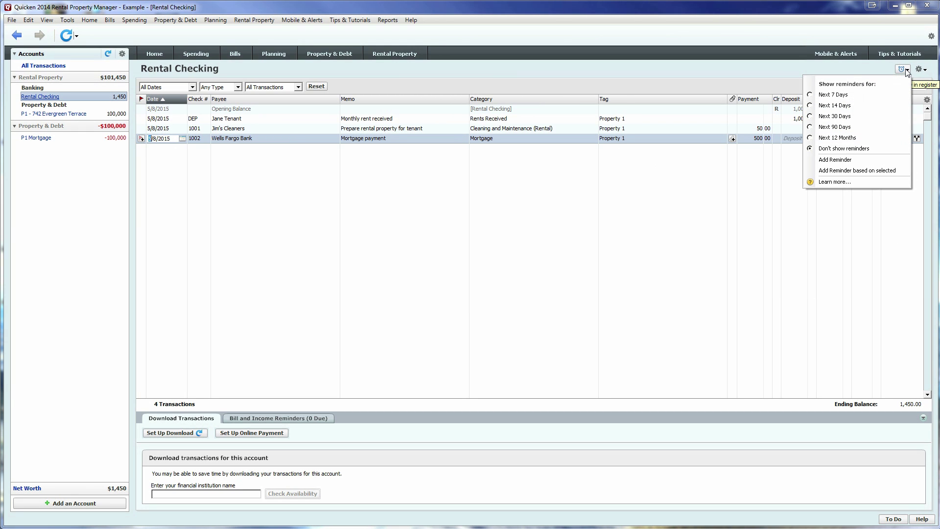
click(818, 106)
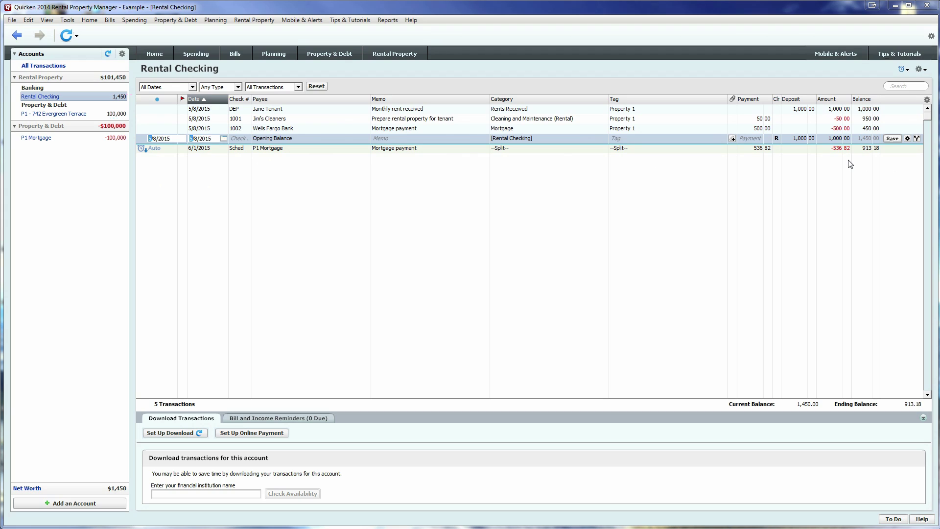
Delete the manually entered Wells Fargo Bank mortgage payment, check 1002, from the Rental Checking register
click(408, 129)
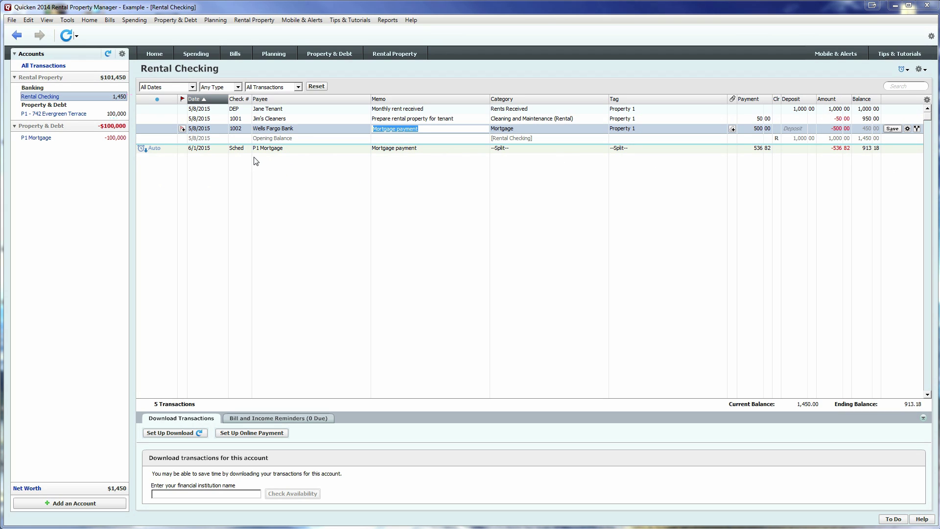
click(216, 128)
right_click(173, 131)
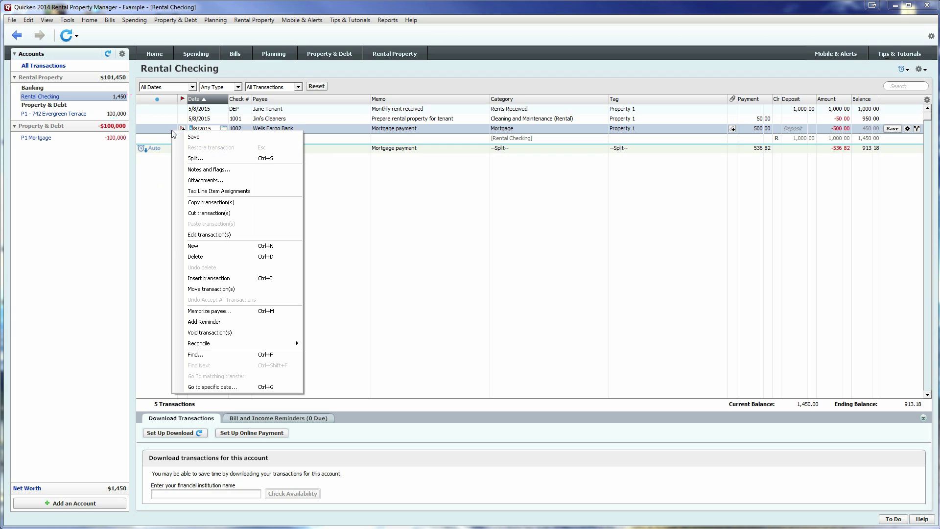
click(214, 256)
click(446, 299)
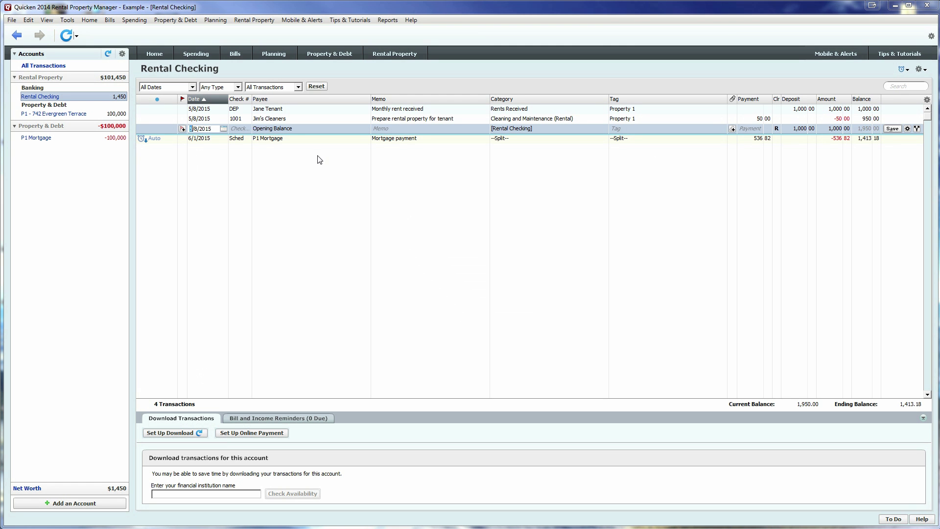
Open the scheduled 6/1/2015 P1 Mortgage payment reminder for editing from the register
click(271, 121)
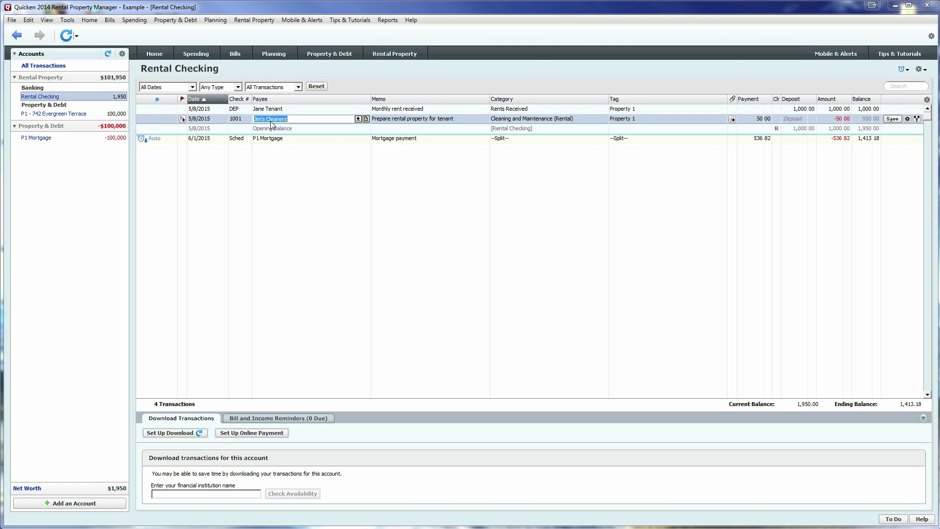
click(214, 140)
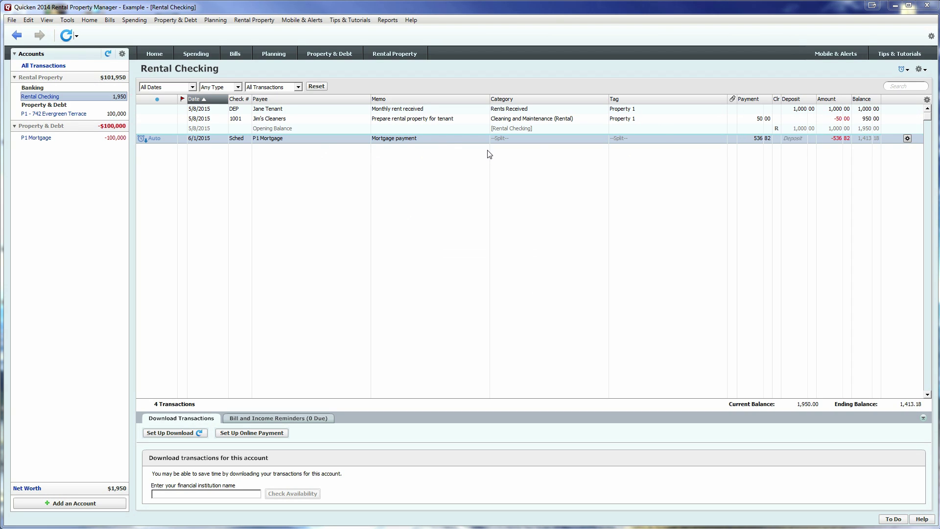
click(684, 147)
click(545, 139)
click(908, 138)
click(833, 161)
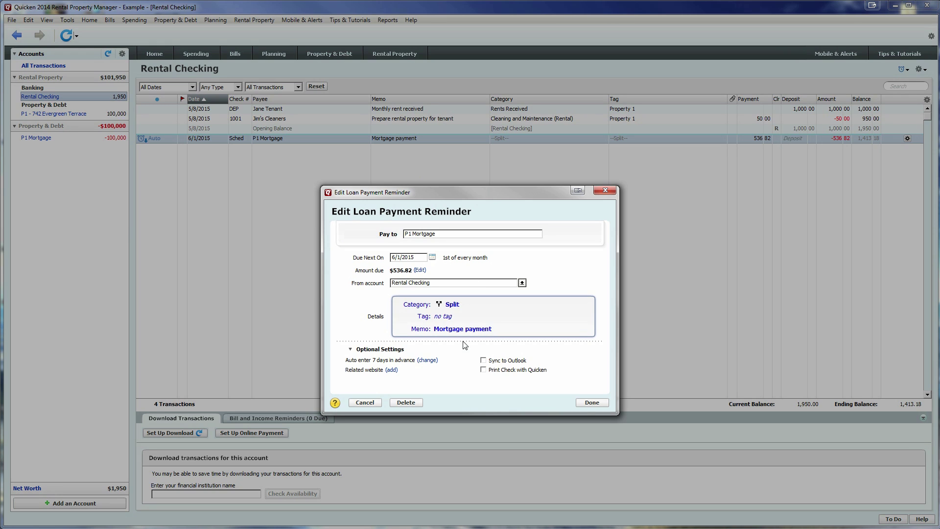
Examine how the mortgage reminder's payment is split between categories, and close the reminder without changing it
click(455, 309)
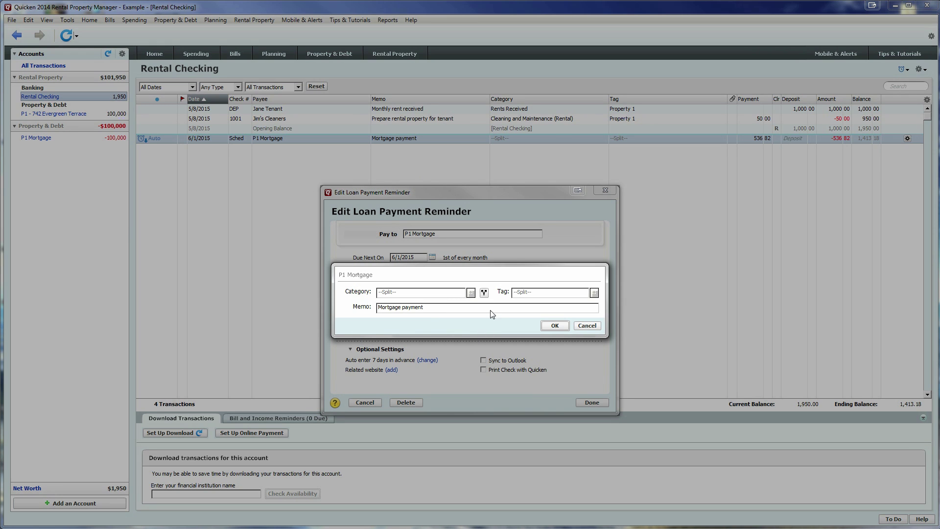
click(484, 293)
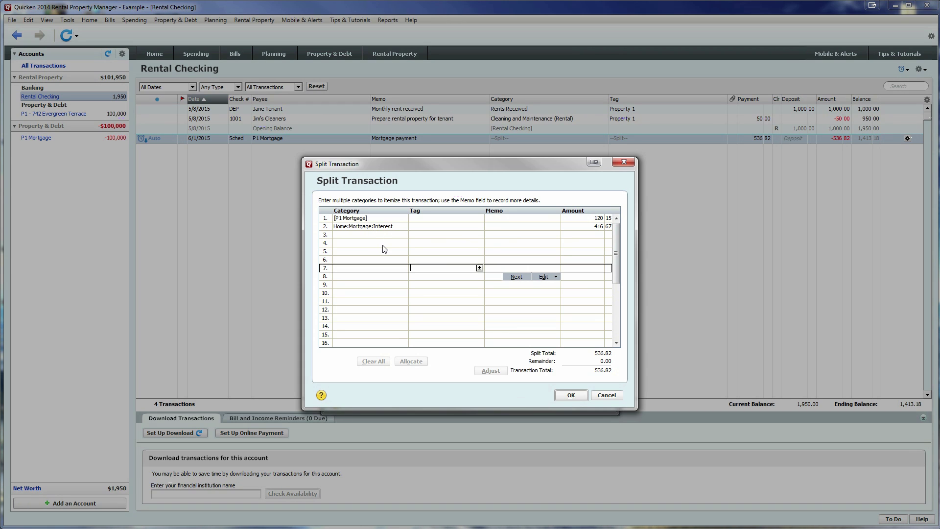
click(381, 244)
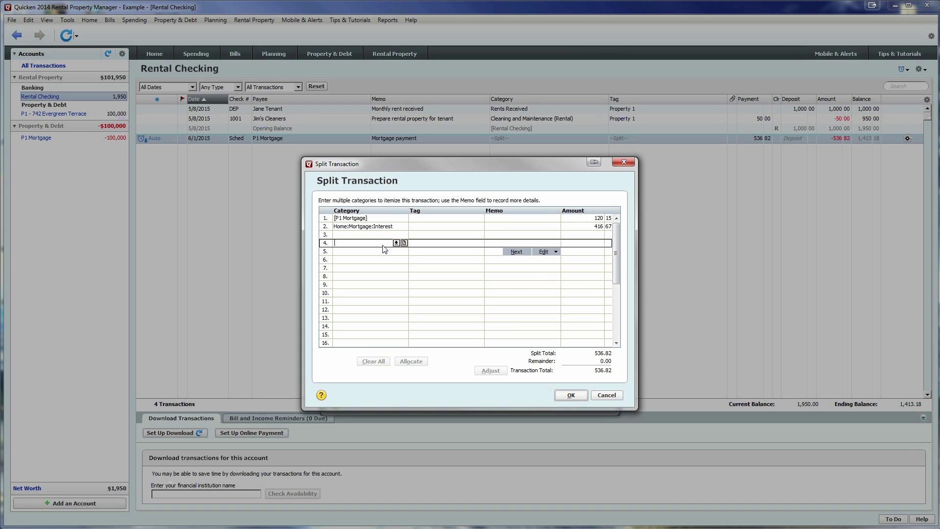
click(571, 395)
click(562, 326)
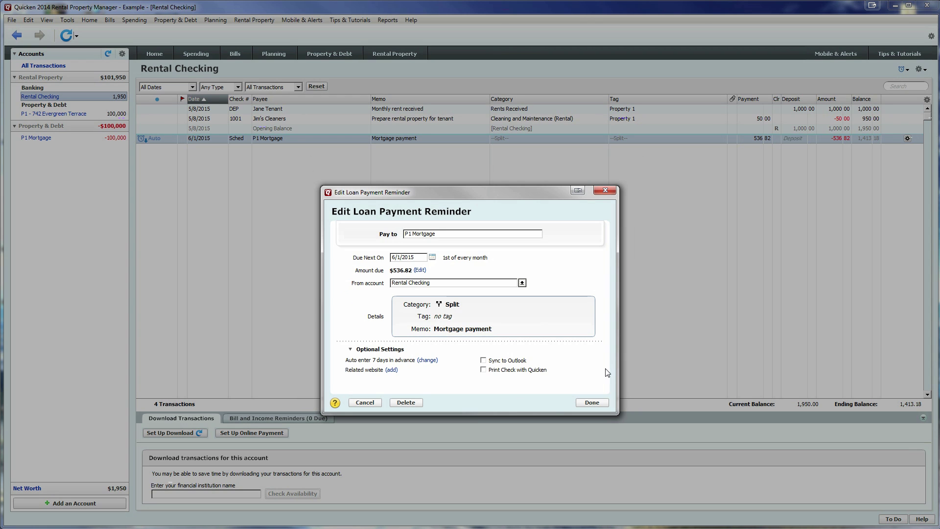
click(605, 402)
Hide the reminders in the Rental Checking register and view the loan details of P1 Mortgage
click(903, 69)
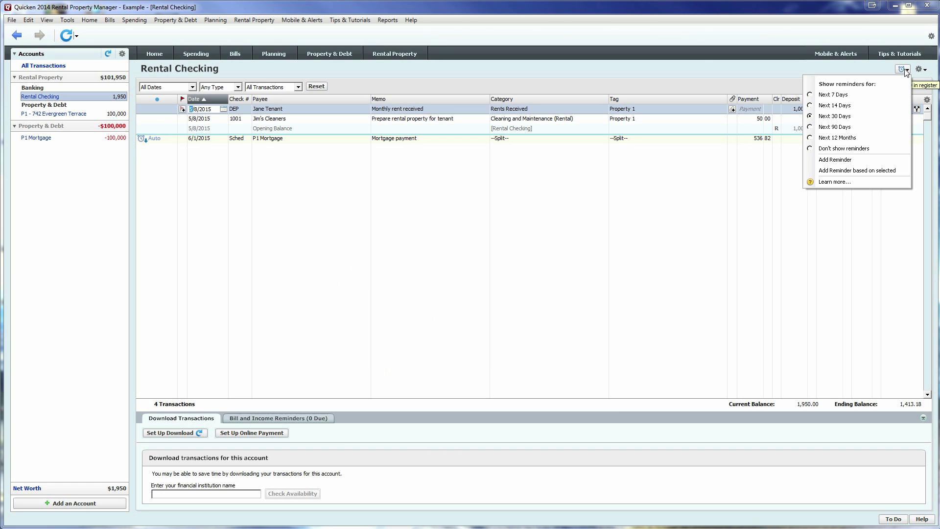
click(828, 148)
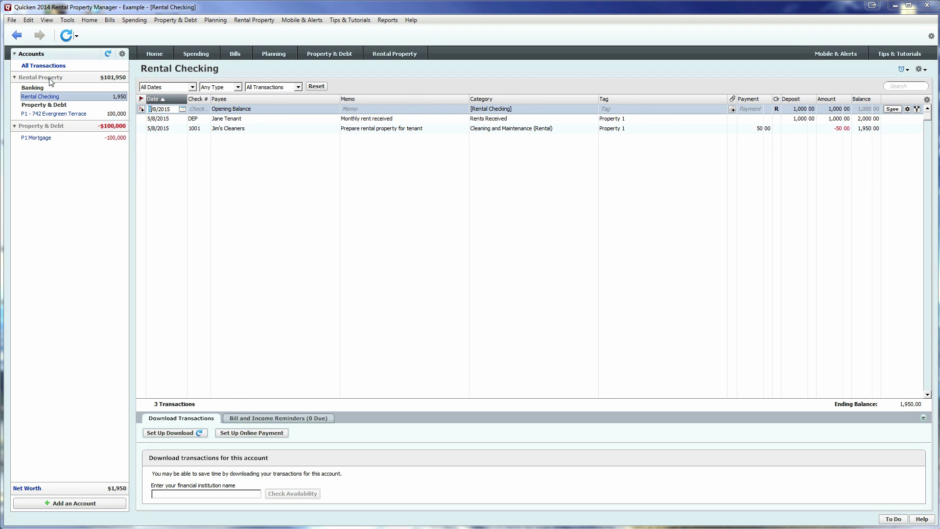
click(33, 139)
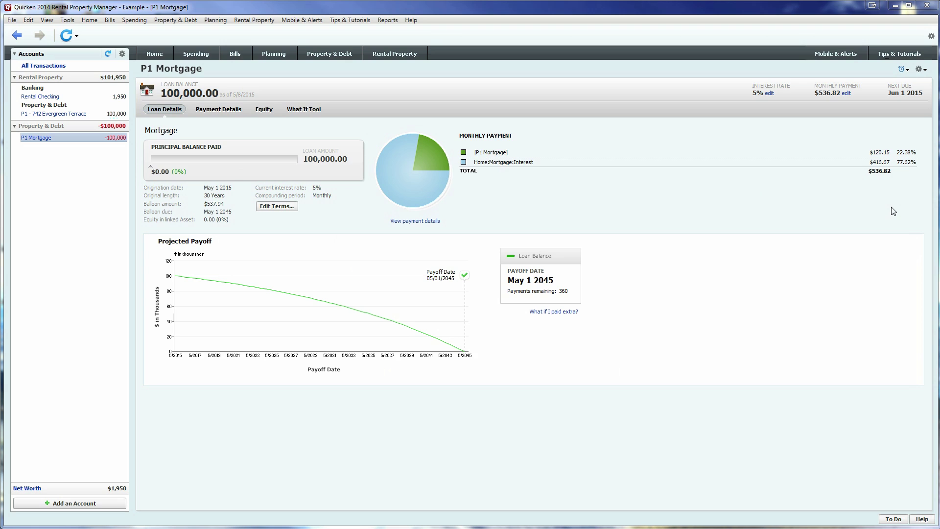
Return to the Rental Checking register and show its reminders for the next 12 months
click(40, 97)
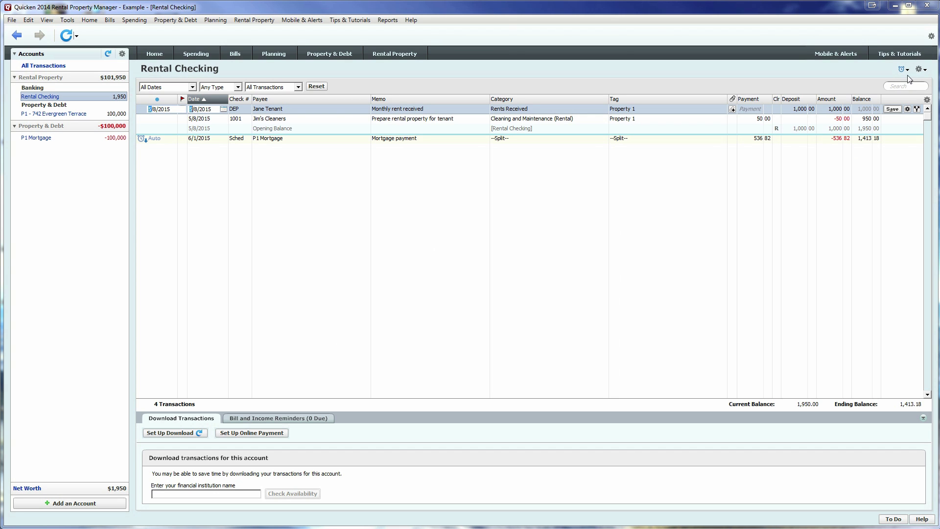
click(908, 70)
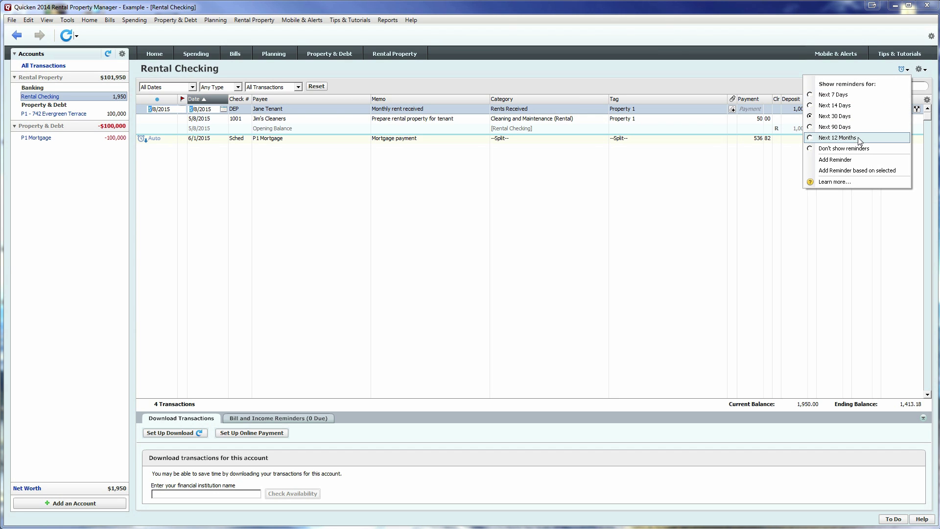
click(837, 138)
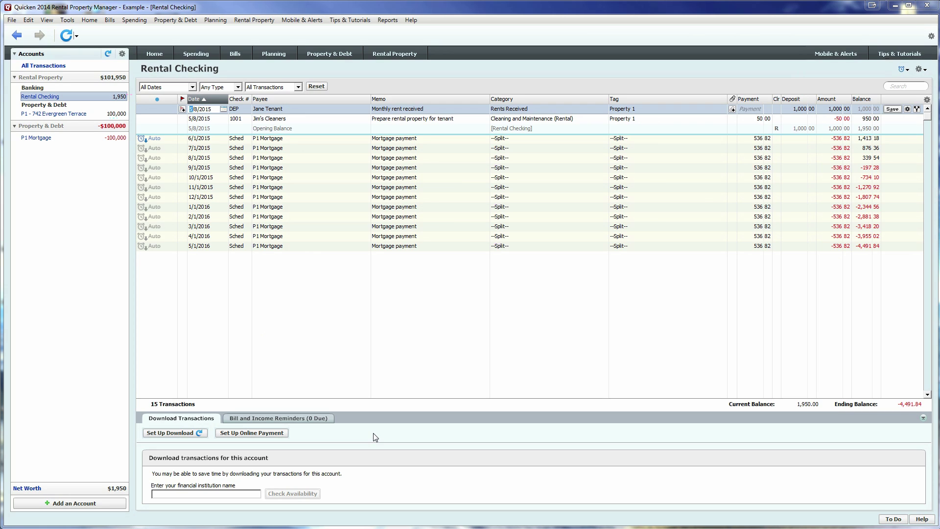
Add a monthly income reminder from the tenant's rent deposit, due next on 6/1/2015, and hide the reminders in the register
right_click(311, 110)
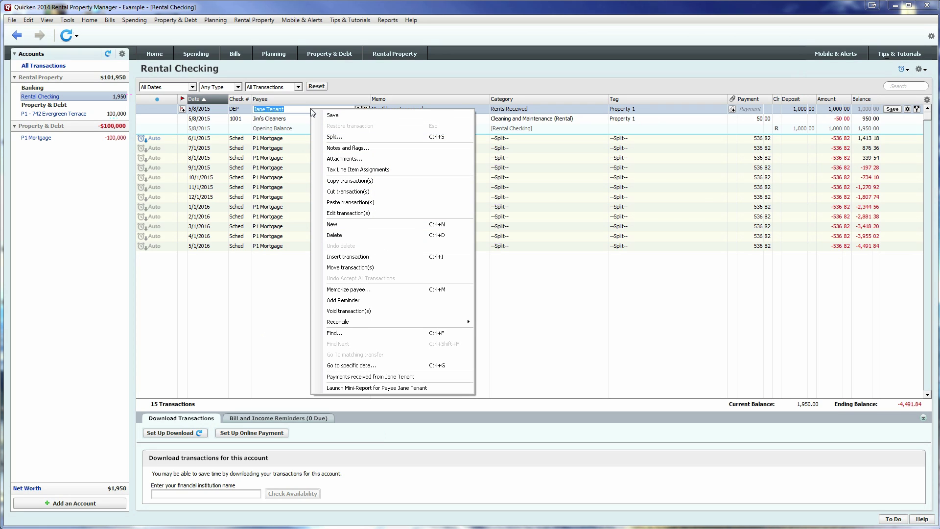
click(414, 300)
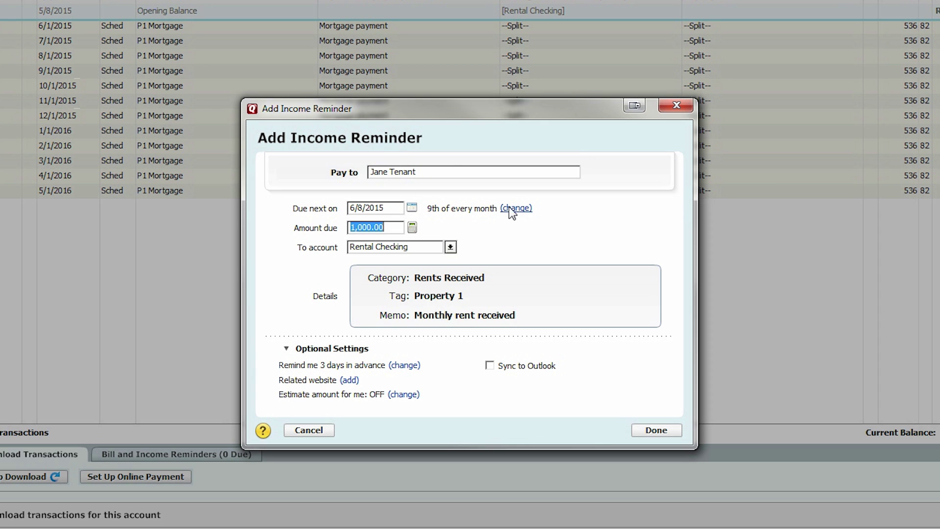
click(412, 208)
click(371, 250)
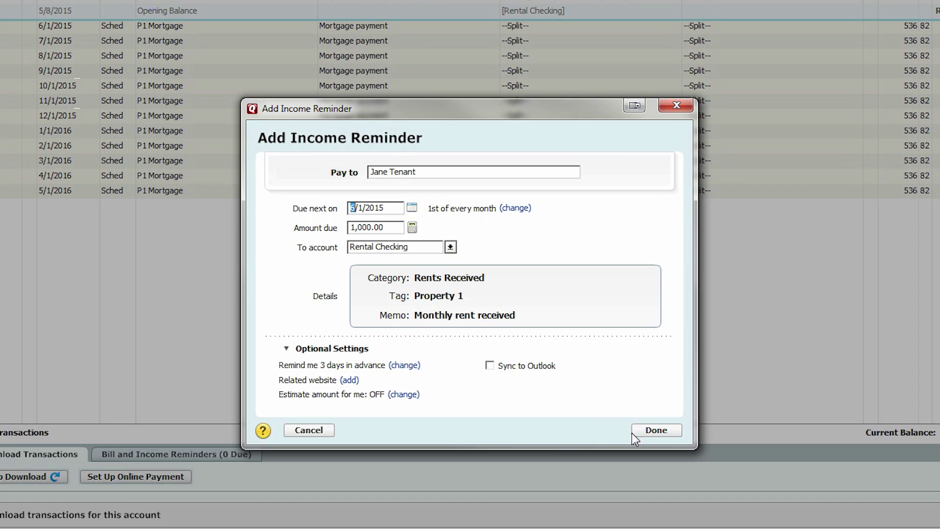
click(667, 431)
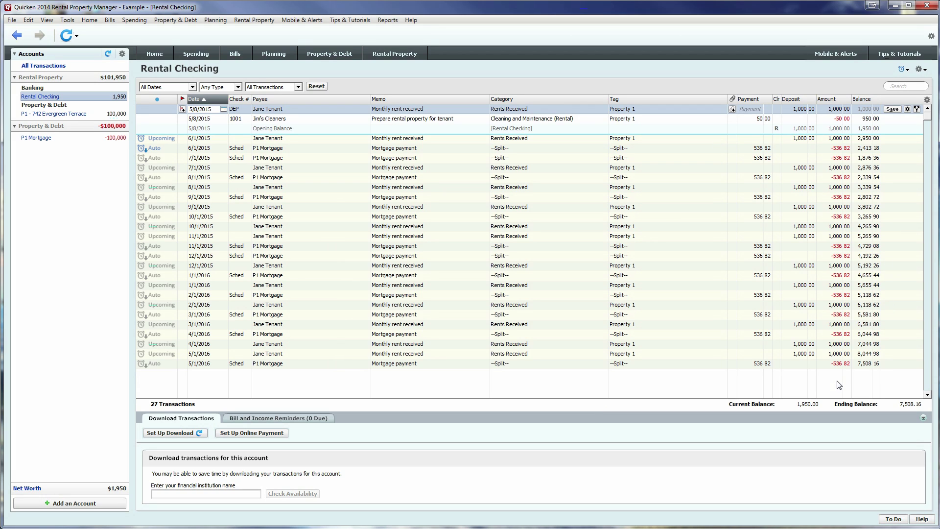
click(904, 69)
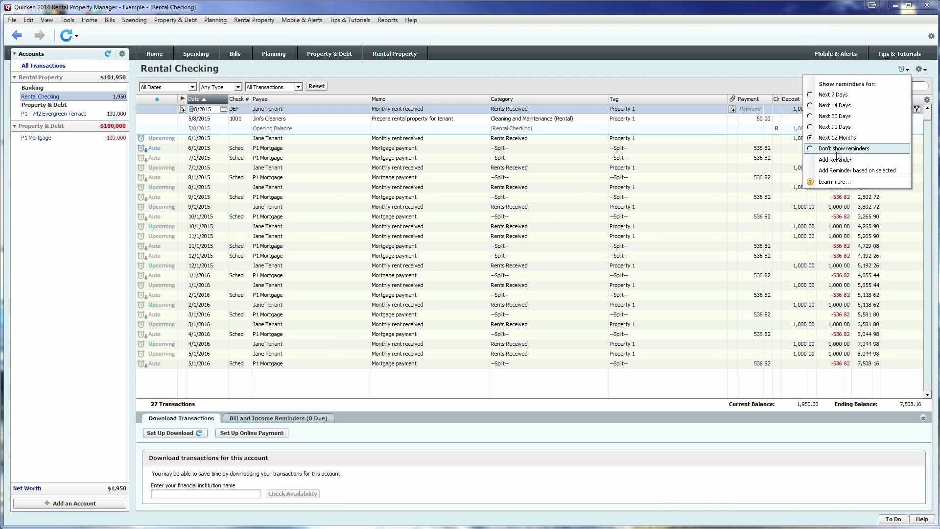
click(855, 152)
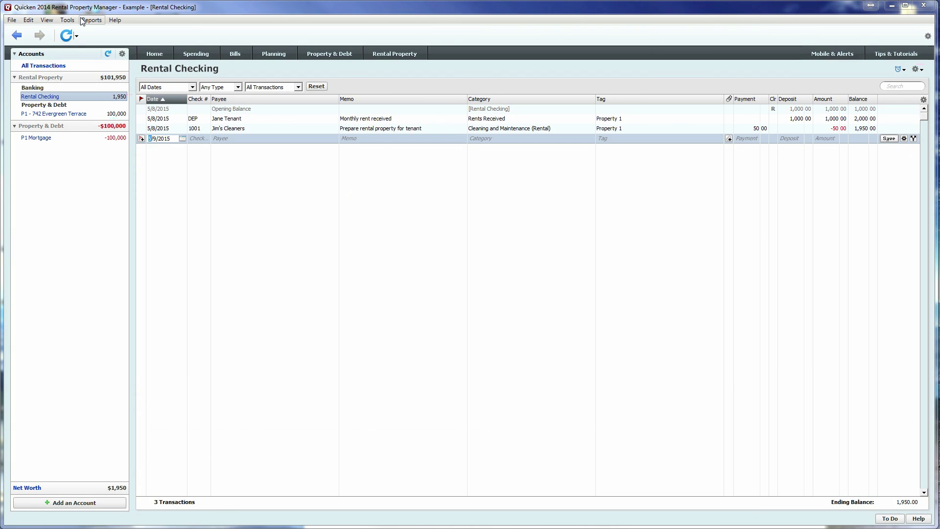
Run the Itemized Tags spending report to review income and expenses by property tag, and close it
click(83, 21)
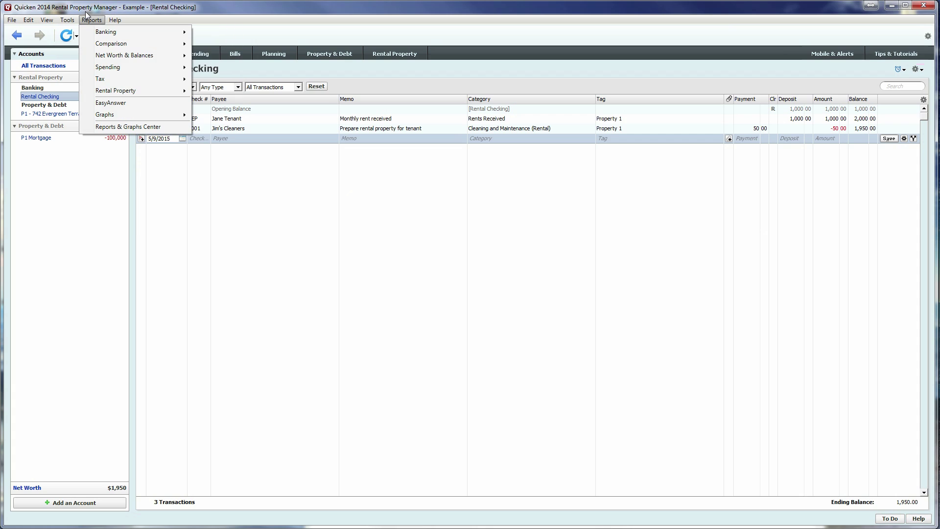
mouse_move(129, 71)
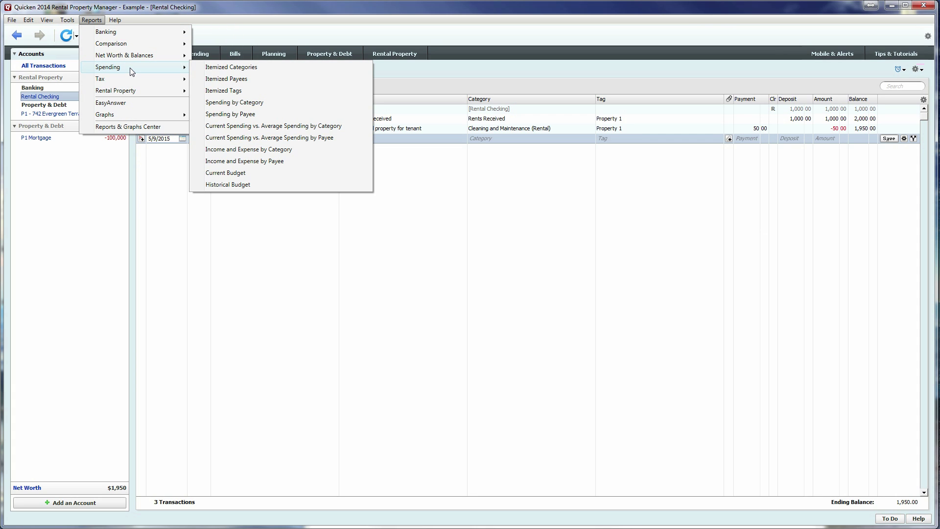
click(239, 90)
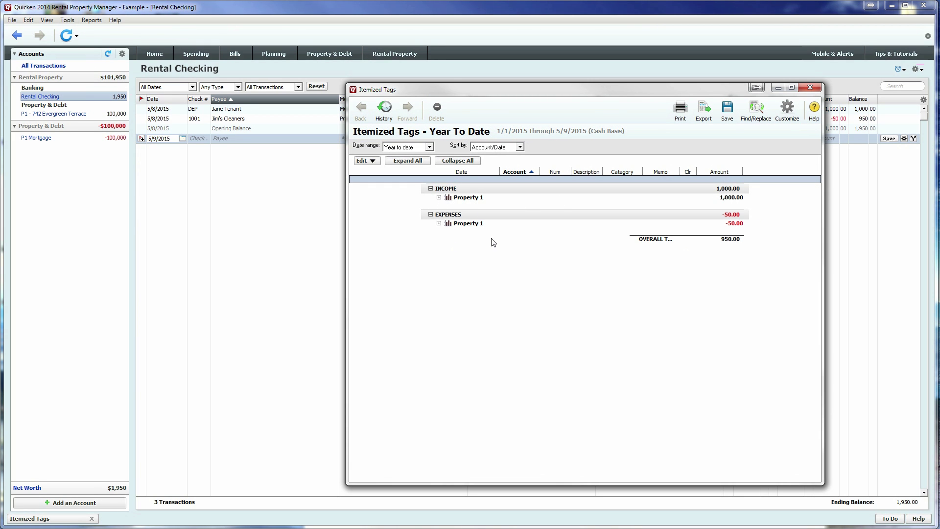
click(810, 87)
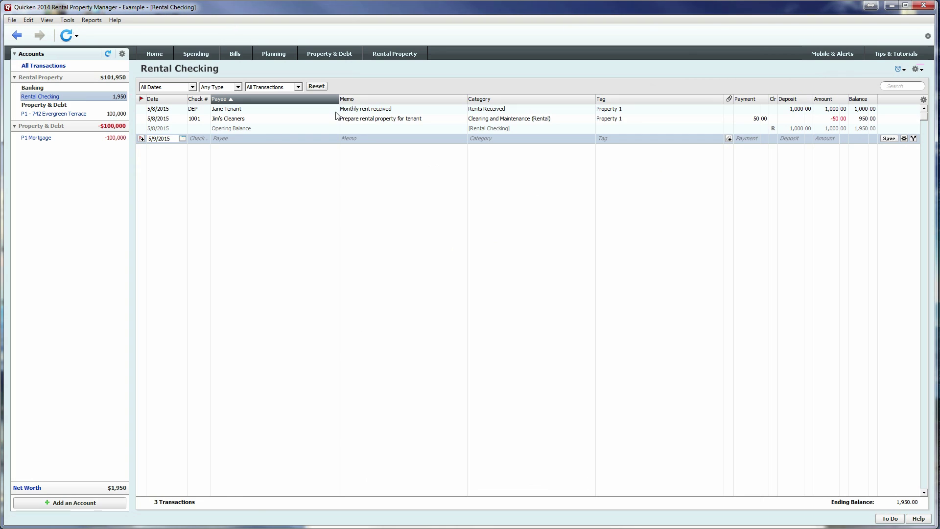
Enter check 1002 to Jim's Cleaners in Rental Checking with the memo "Prepare another property for tenant"
click(206, 138)
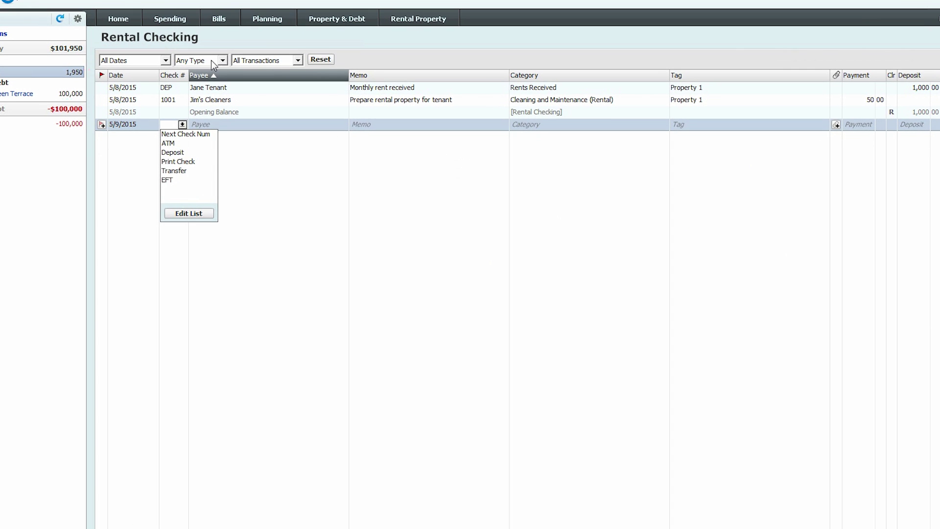
text(1002)
key(Tab)
text(Jim's Cleaners)
key(Tab)
text(Prepare another property for )
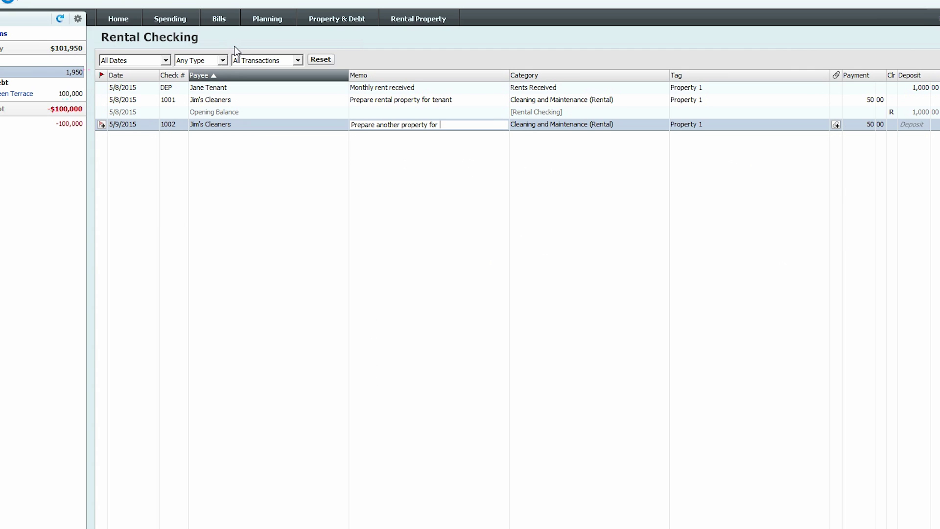
text(tenant)
key(Tab)
Tag the payment with a new tag "Property 2", described as "Second investment property - that was quick", and record the transaction
key(Tab)
text(Property 2)
key(Tab)
click(534, 316)
text(Second investment property - that was quick)
click(542, 361)
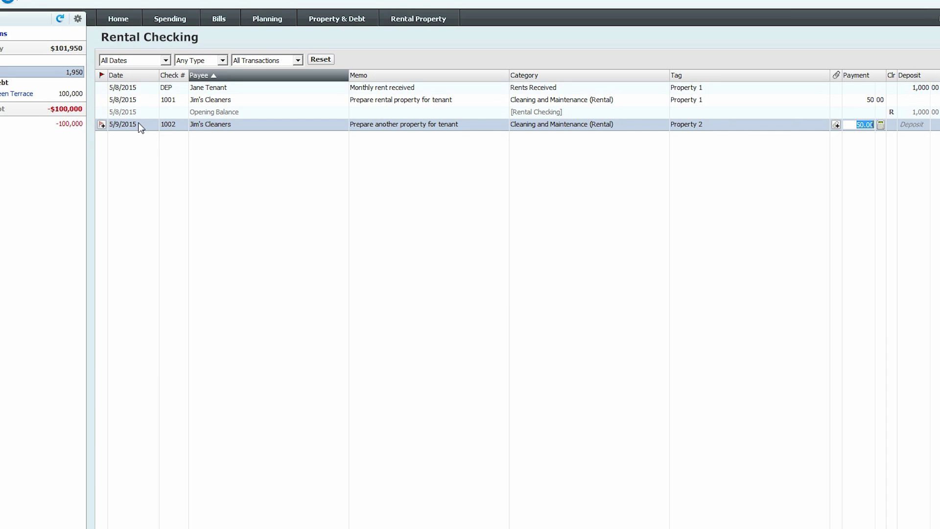
key(Return)
Start a deposit dated 5/8/2015 in Rental Checking with the second tenant as payee and the memo "Monthly rent received"
click(177, 141)
text(d)
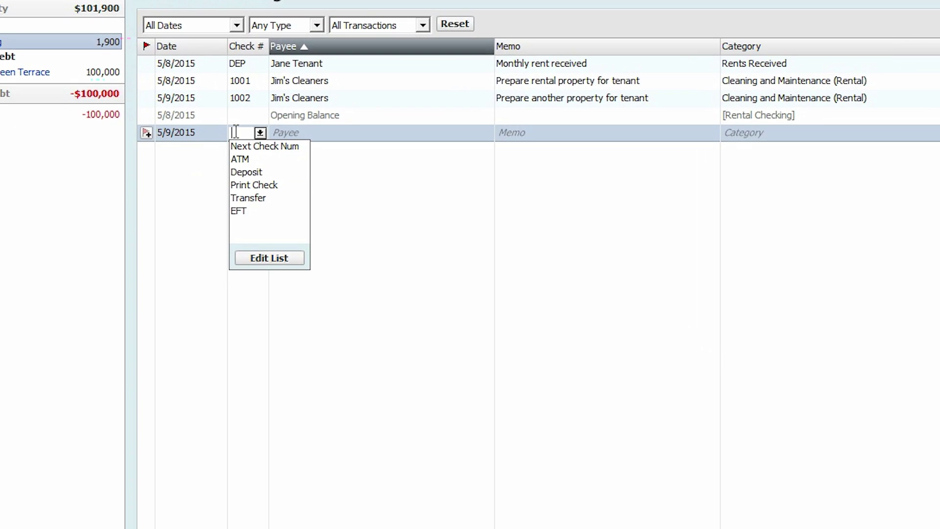
key(shift+Tab)
key(minus)
key(Tab)
key(Tab)
text(Joe Tenant)
key(Tab)
text(Monthly rent received)
Categorize the second tenant's deposit as Rents Received under Rental Property Income
key(Tab)
text(R)
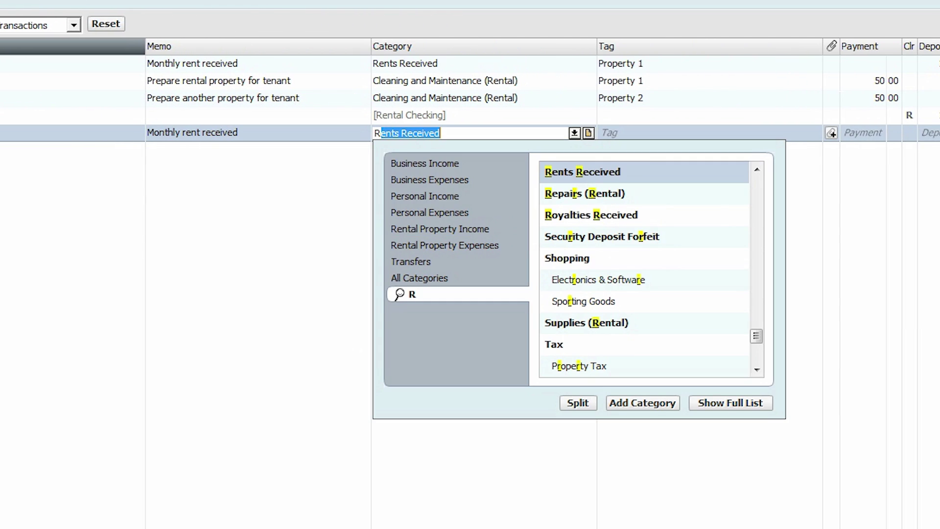
click(435, 246)
click(410, 230)
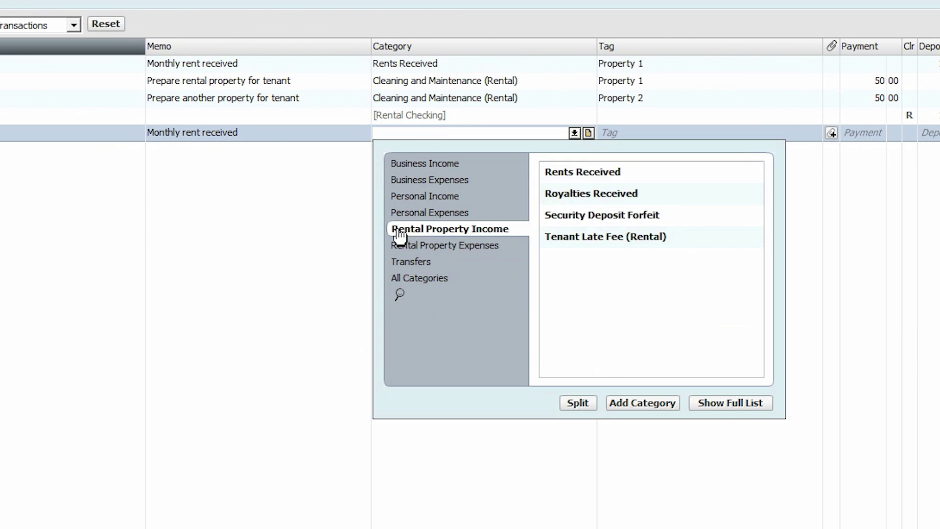
click(568, 178)
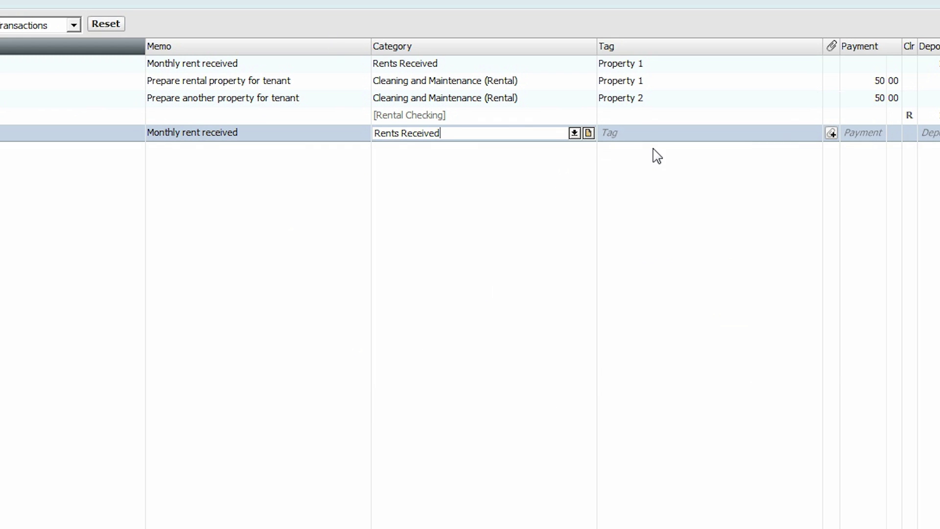
Tag the rent deposit with Property 2, set the deposit amount to 1,000, and record the transaction
click(648, 131)
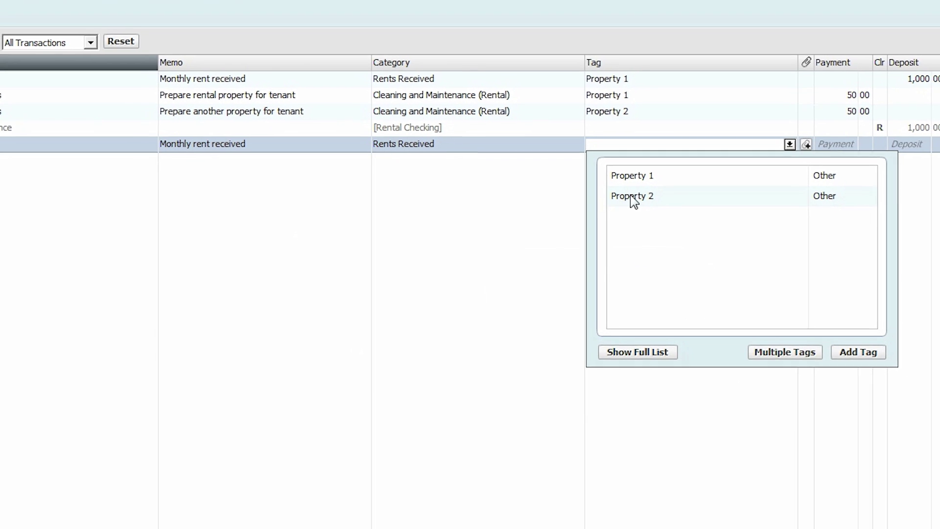
click(647, 188)
click(937, 134)
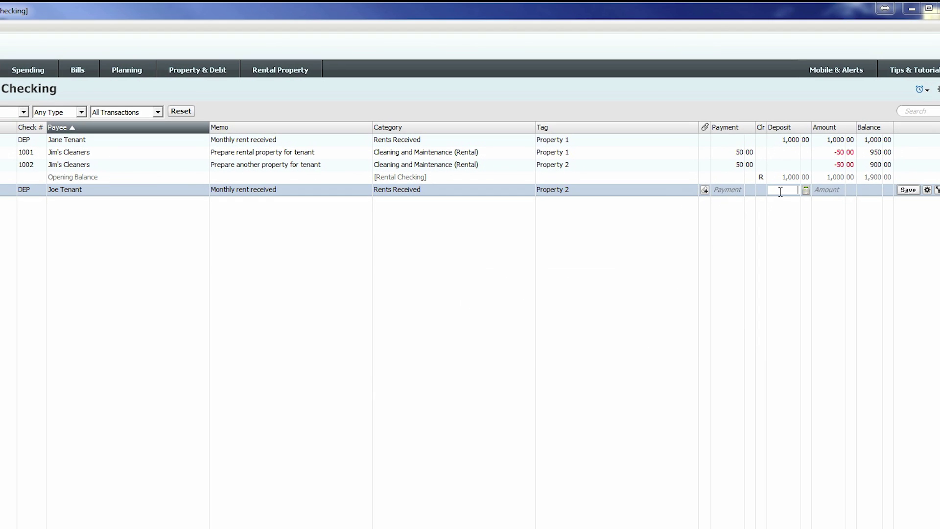
text(1,000)
key(Return)
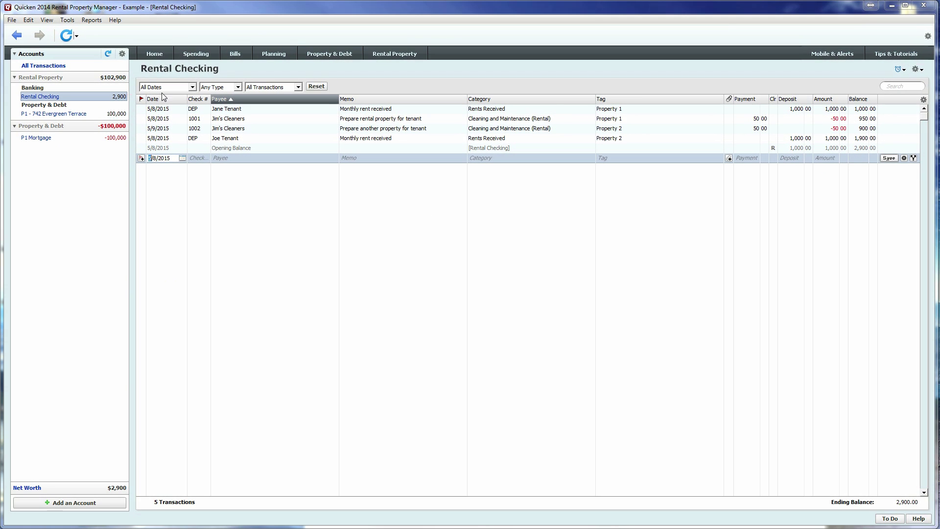
Sort the register by date, then review the rental property Schedule E report for the current year and close it
click(162, 98)
click(92, 20)
mouse_move(140, 78)
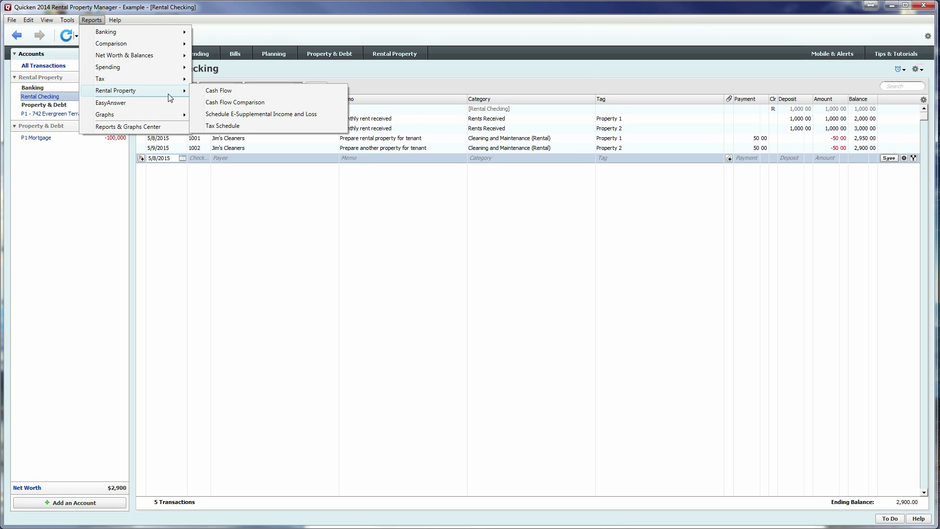
click(261, 114)
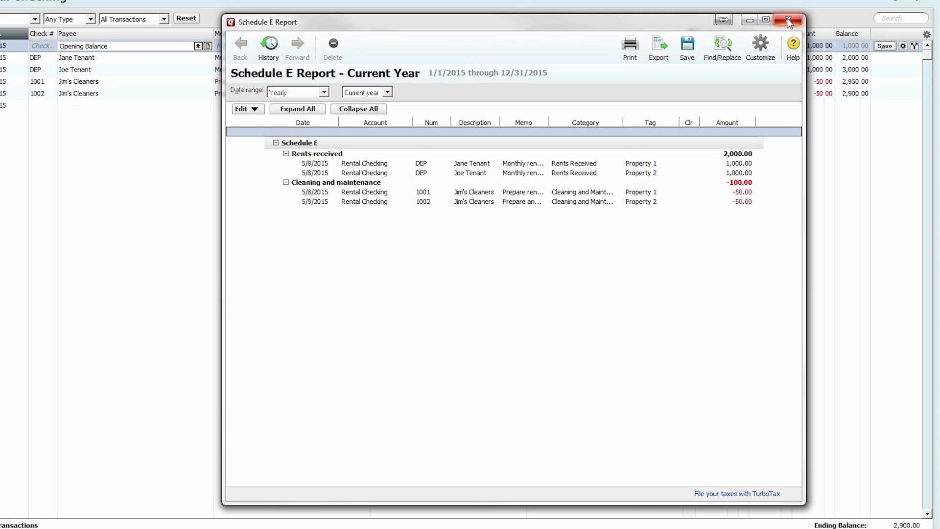
click(789, 21)
Run the Itemized Tags spending report and expand the income and expenses of Property 1 and Property 2 to examine their transactions
click(92, 20)
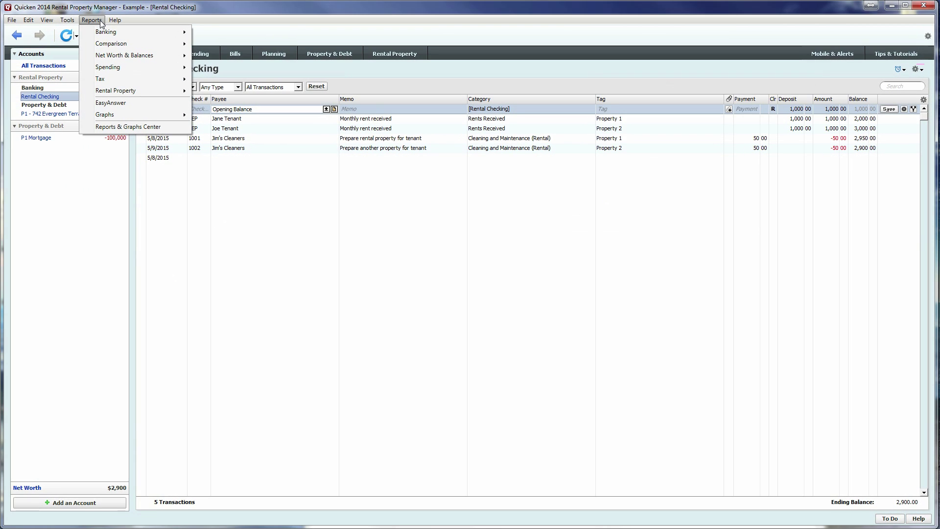
mouse_move(145, 66)
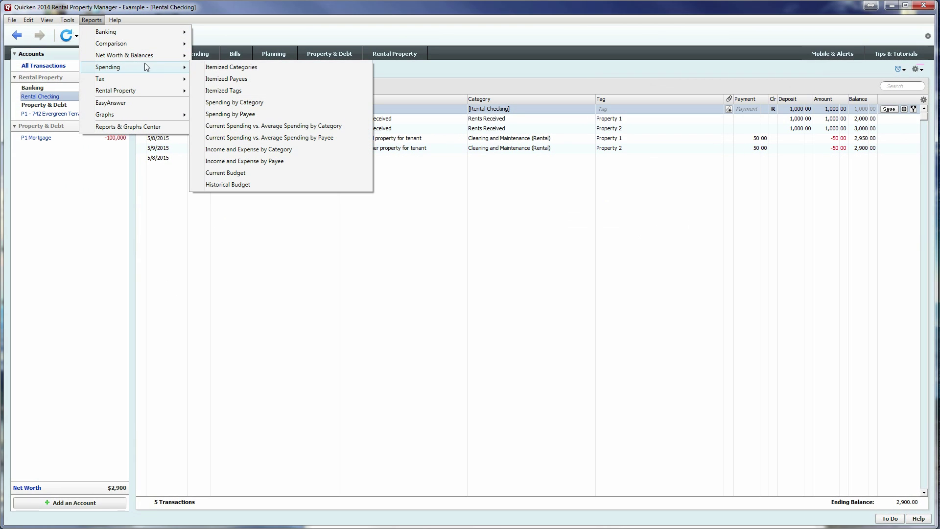
click(273, 93)
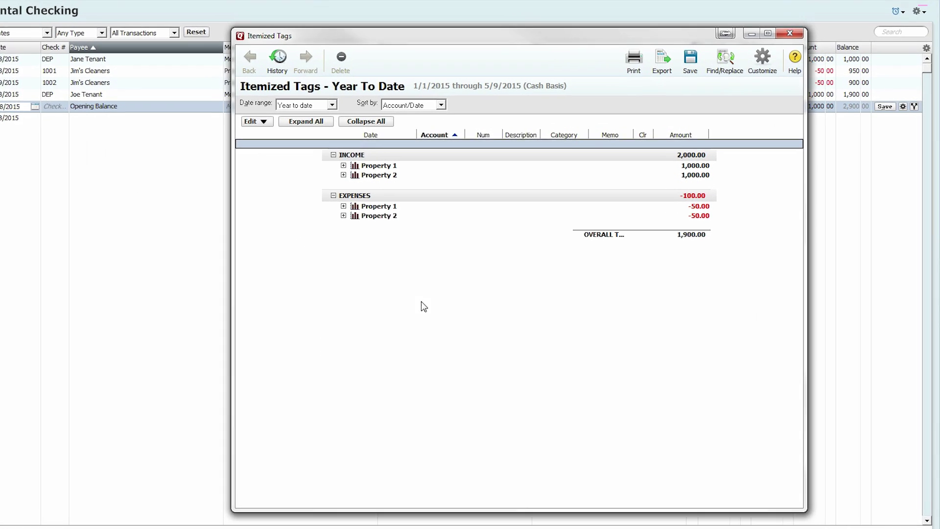
click(303, 163)
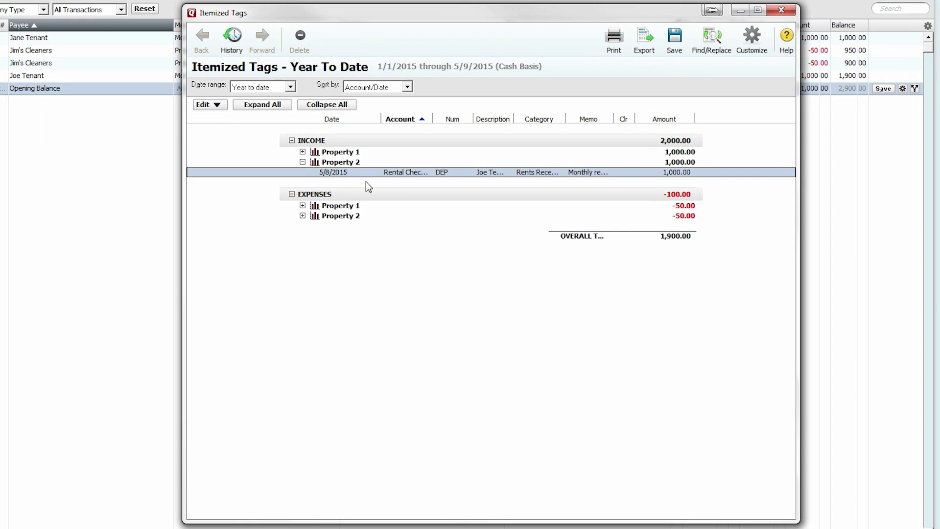
click(303, 152)
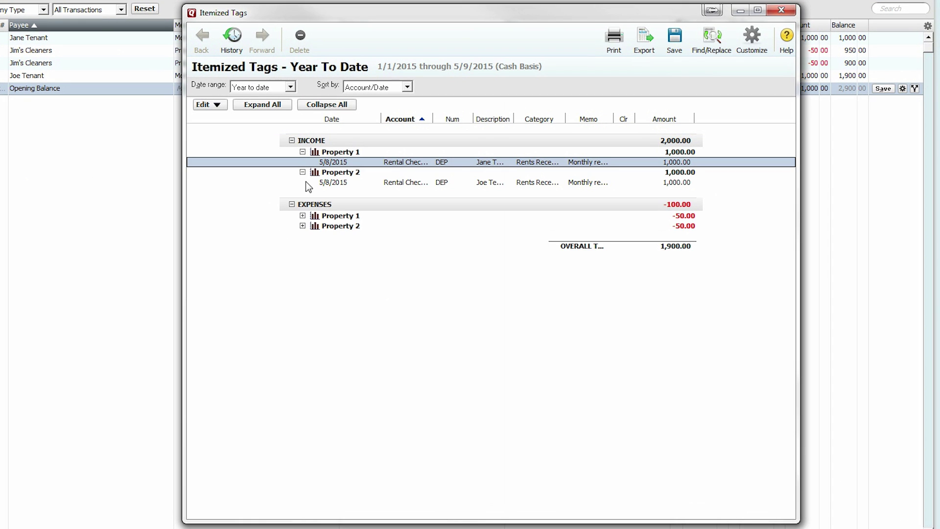
click(303, 225)
click(303, 216)
key(Down)
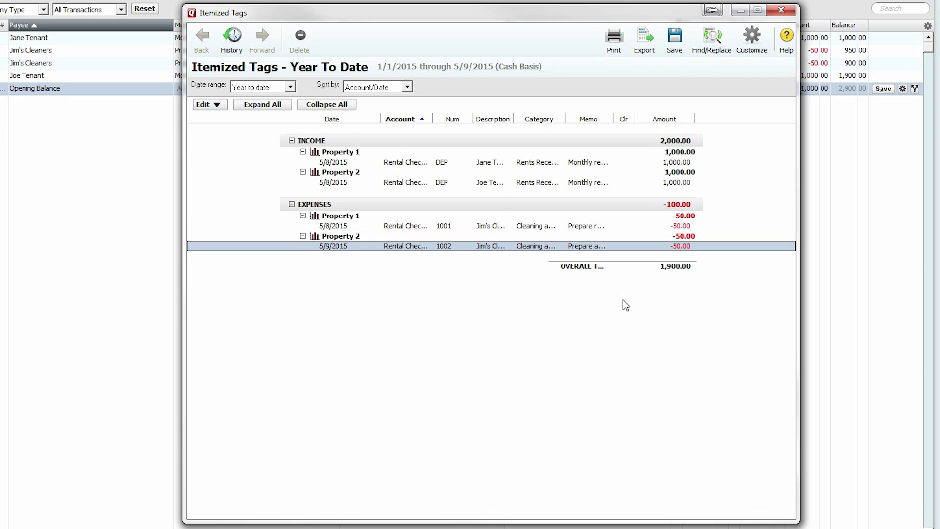